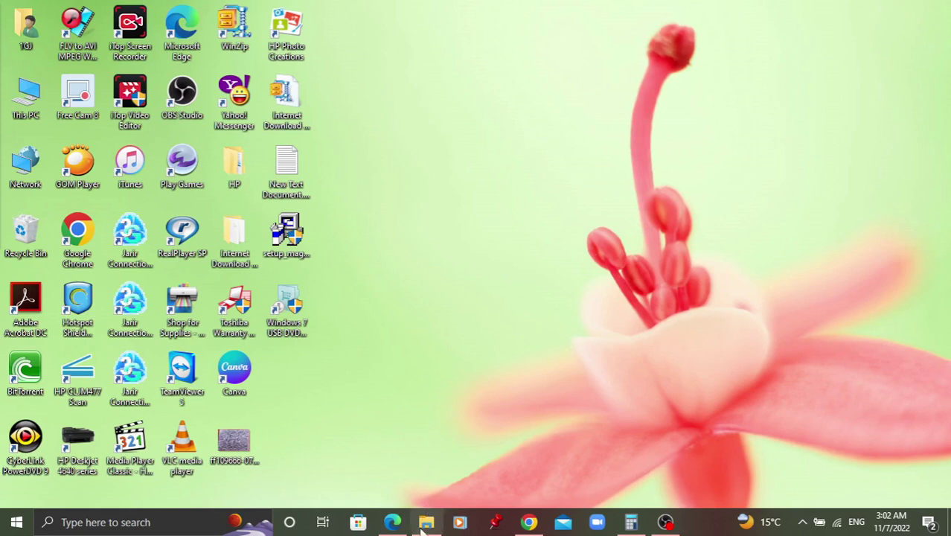
Switch to the Egrow page in Microsoft Edge, reveal the Product Research tools and show the expanded Database Research search fields.
{"action": "mouse_move", "coordinate": [390, 529]}
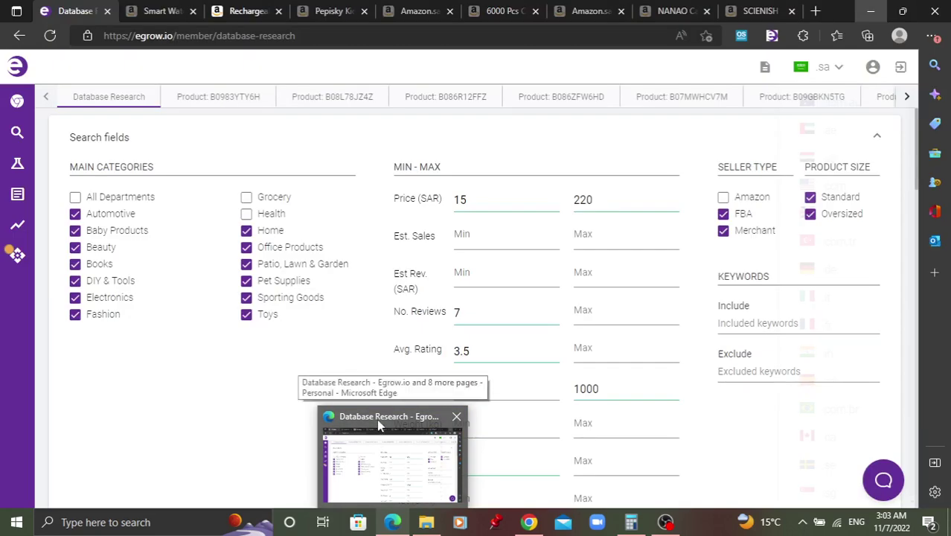
{"action": "left_click", "coordinate": [377, 419]}
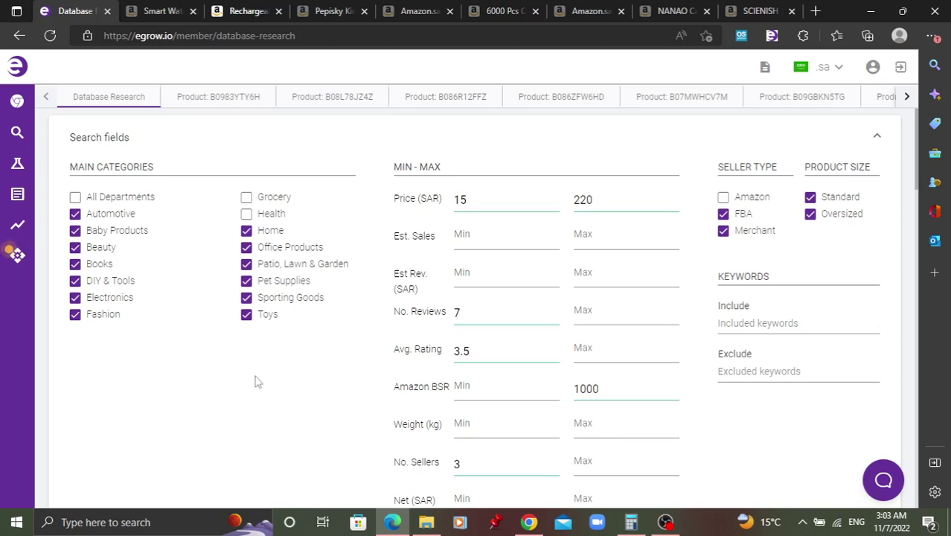
{"action": "mouse_move", "coordinate": [18, 138]}
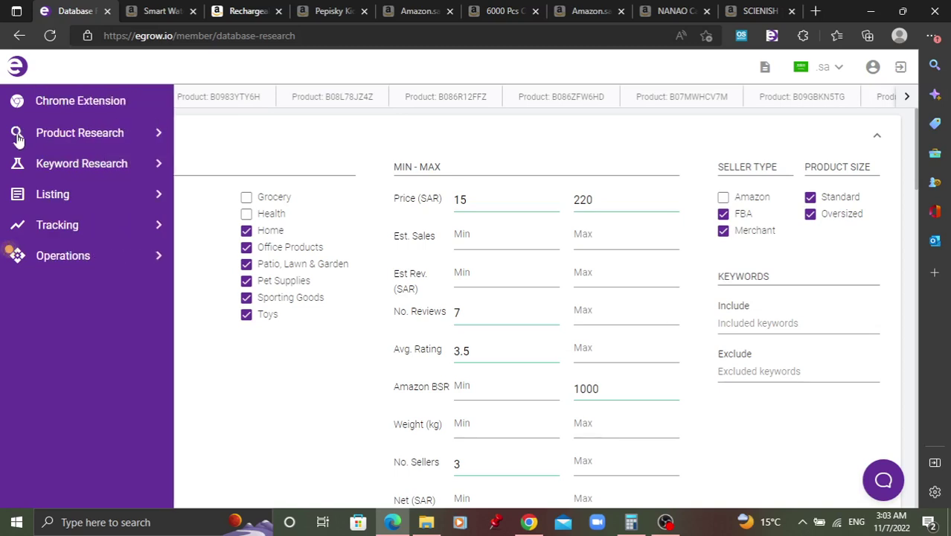
{"action": "left_click", "coordinate": [111, 139]}
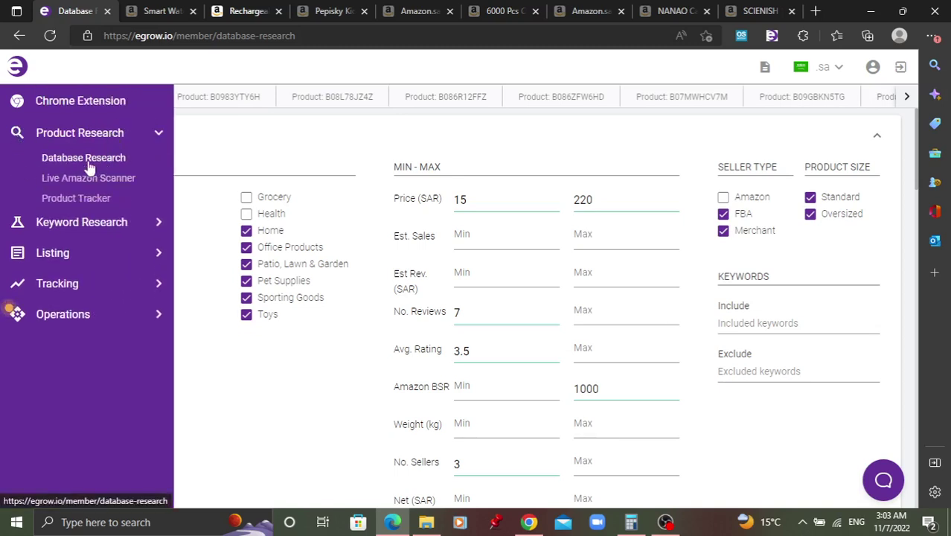
{"action": "left_click", "coordinate": [285, 151]}
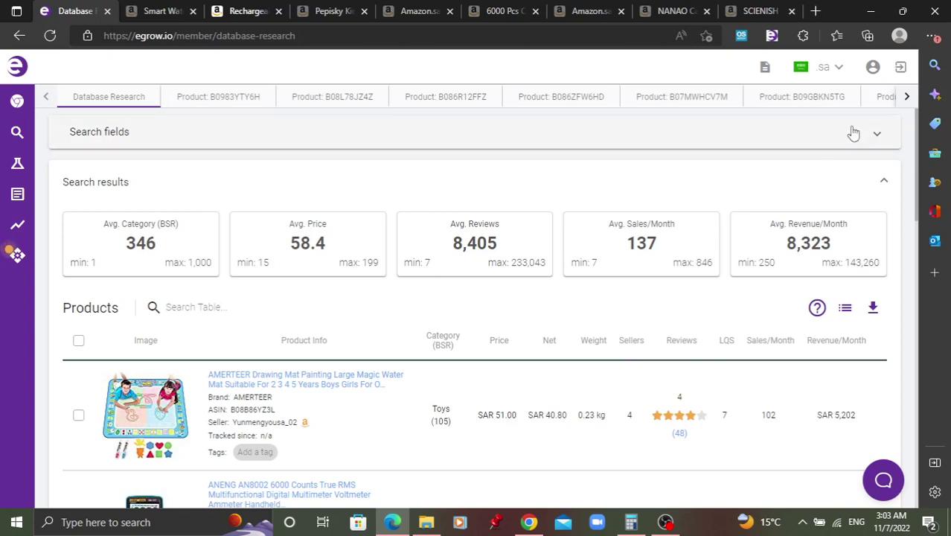
{"action": "left_click", "coordinate": [877, 137]}
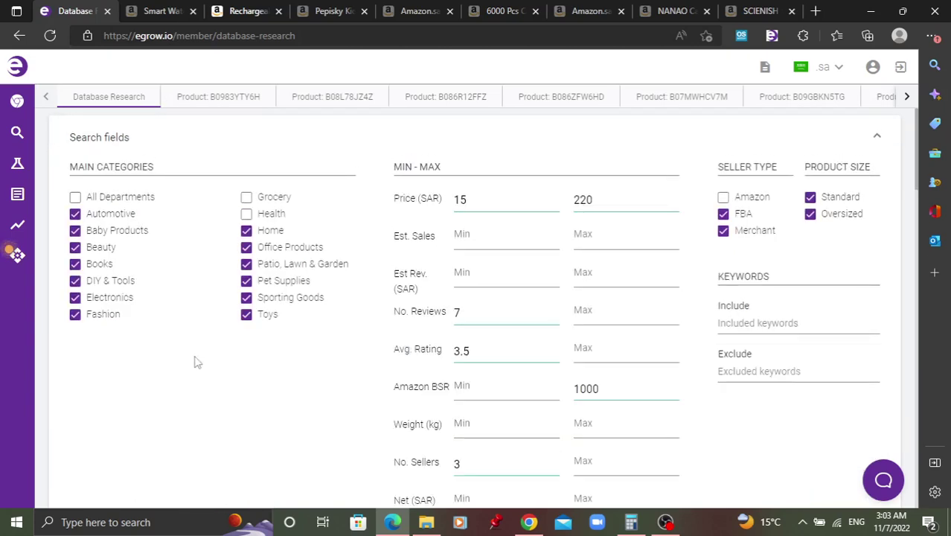
Clear every main category in the search fields by toggling All Departments on and off.
{"action": "scroll", "coordinate": [184, 372], "scroll_direction": "down", "scroll_amount": 1}
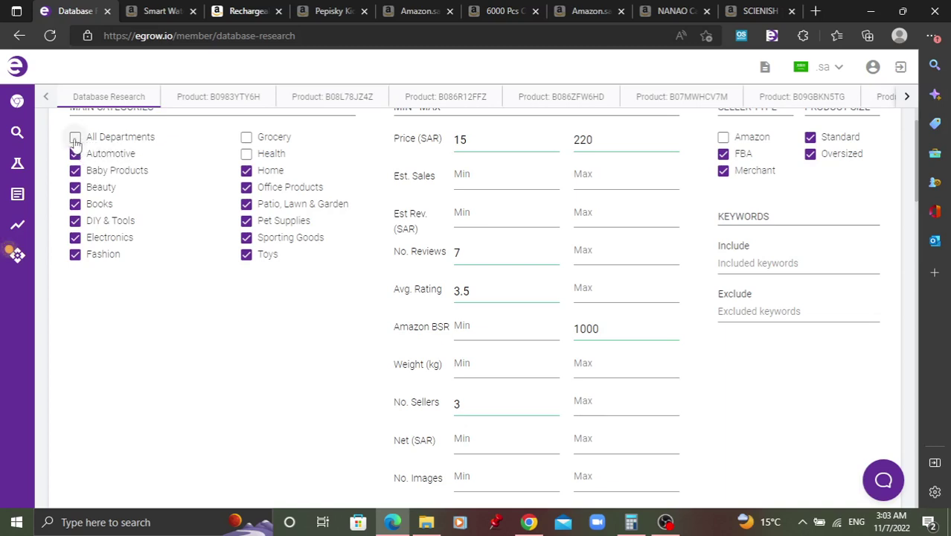
{"action": "left_click", "coordinate": [75, 141]}
{"action": "left_click", "coordinate": [75, 142]}
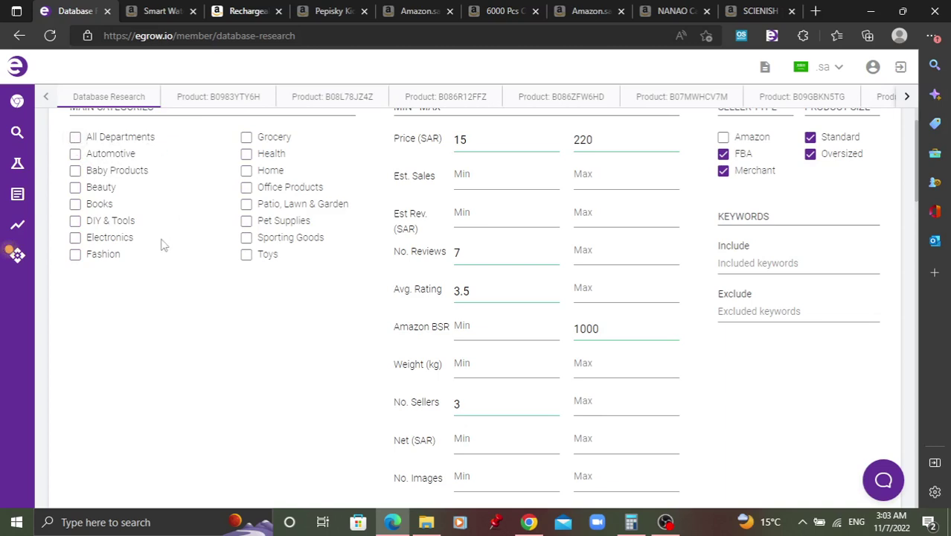
Select every individual main category except Grocery and Health, from Automotive through Toys.
{"action": "left_click", "coordinate": [75, 153]}
{"action": "left_click", "coordinate": [75, 171]}
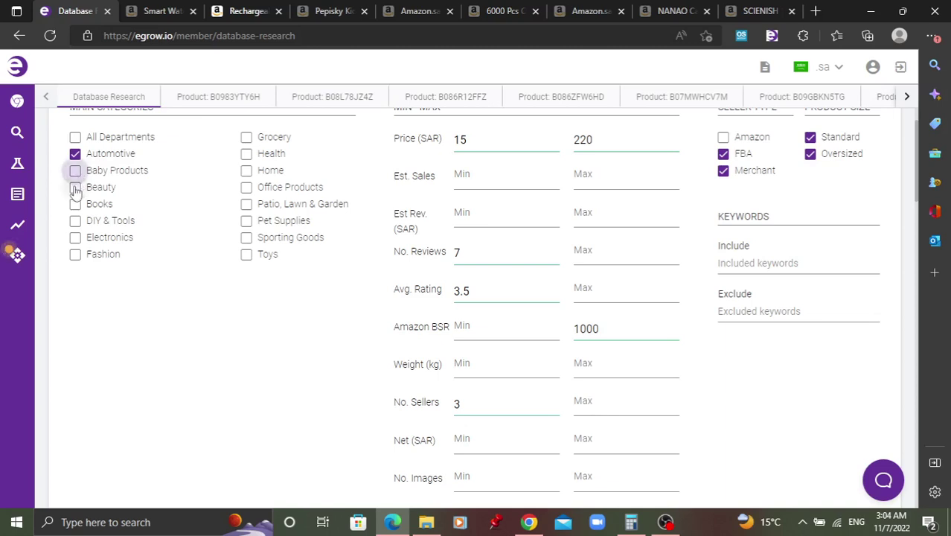
{"action": "left_click", "coordinate": [75, 186]}
{"action": "left_click", "coordinate": [75, 203]}
{"action": "left_click", "coordinate": [76, 220]}
{"action": "left_click", "coordinate": [75, 237]}
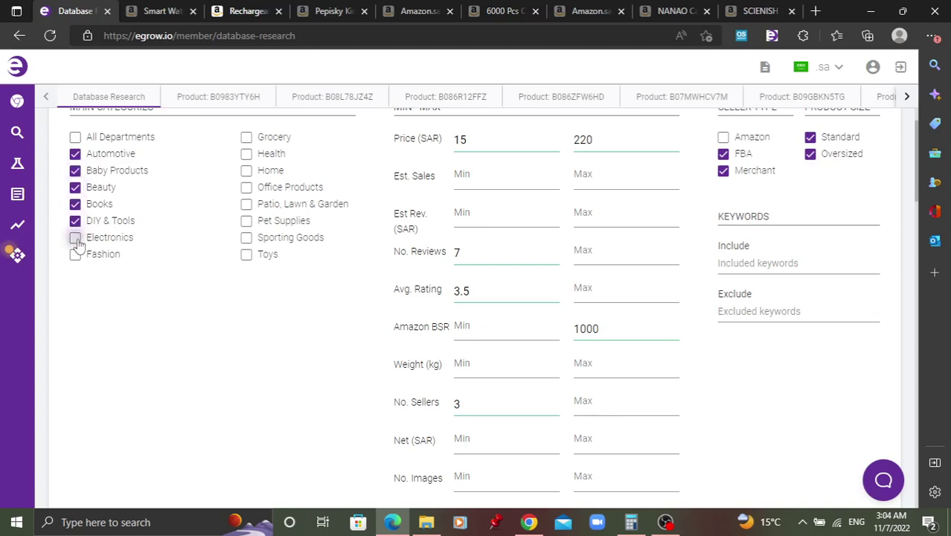
{"action": "left_click", "coordinate": [75, 254]}
{"action": "left_click", "coordinate": [246, 253]}
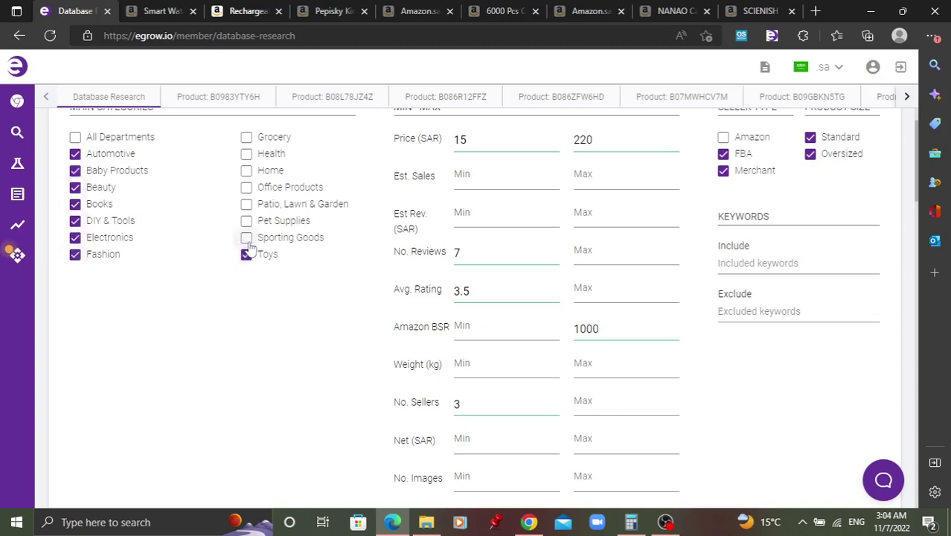
{"action": "left_click", "coordinate": [246, 238]}
{"action": "left_click", "coordinate": [247, 204]}
{"action": "left_click", "coordinate": [246, 187]}
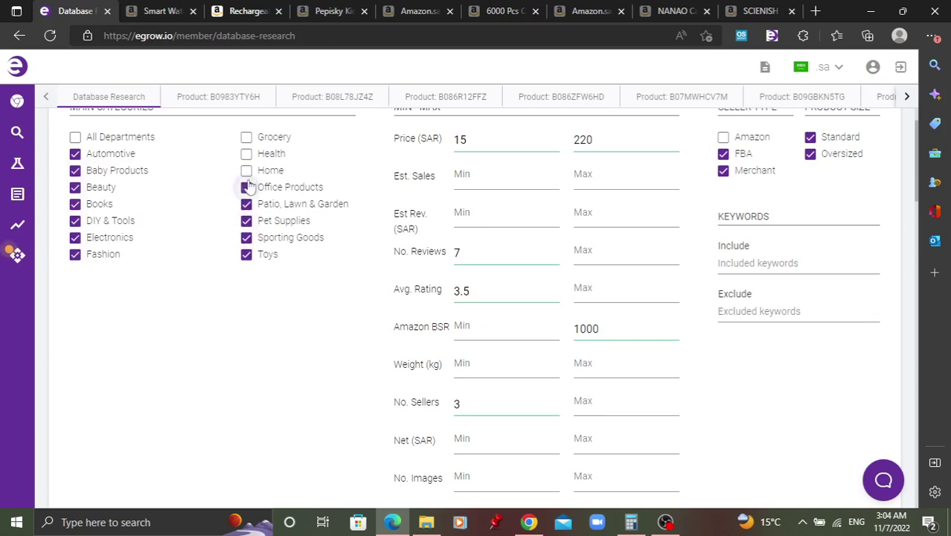
{"action": "left_click", "coordinate": [247, 170]}
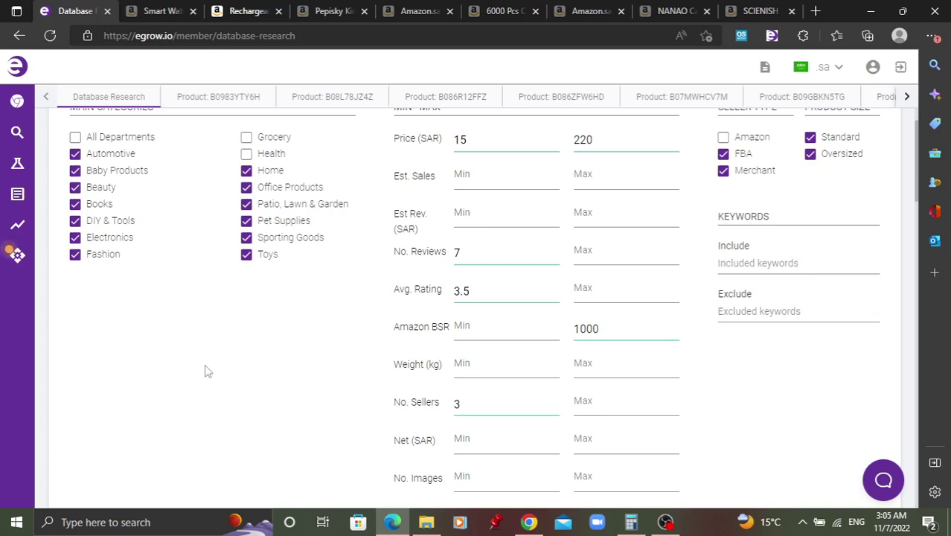
Review the price, estimated sales and estimated revenue filters and the list of available marketplaces.
{"action": "scroll", "coordinate": [207, 371], "scroll_direction": "up", "scroll_amount": 1}
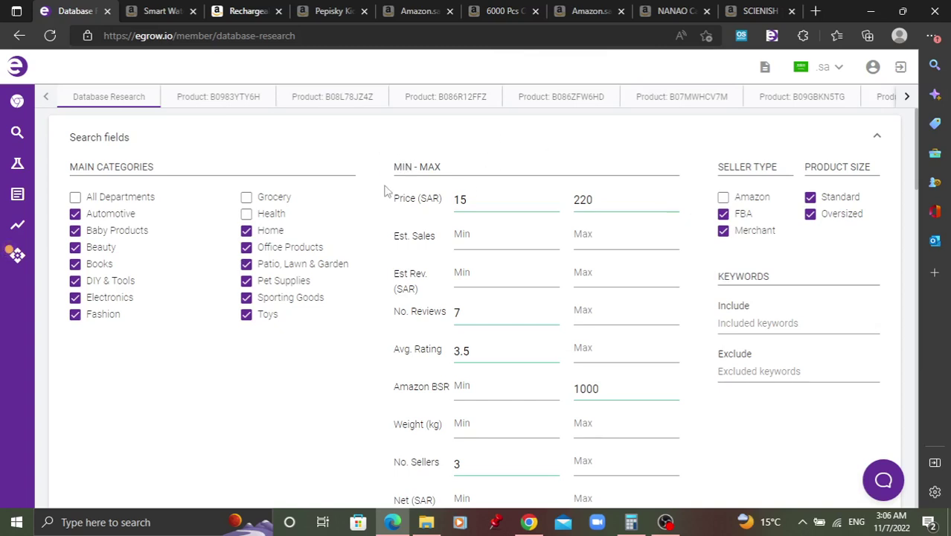
{"action": "mouse_move", "coordinate": [411, 204]}
{"action": "double_click", "coordinate": [472, 201]}
{"action": "mouse_move", "coordinate": [419, 249]}
{"action": "mouse_move", "coordinate": [421, 278]}
{"action": "left_click", "coordinate": [771, 36]}
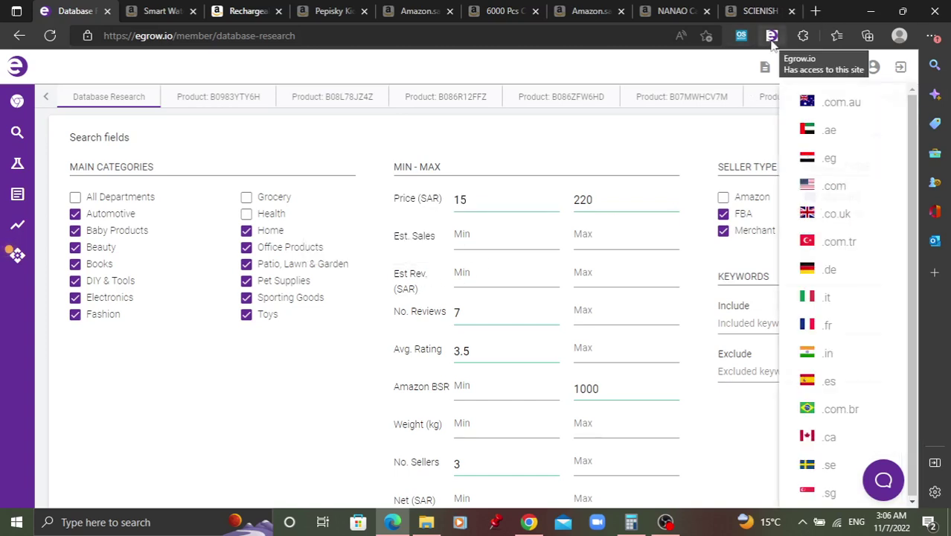
{"action": "left_click", "coordinate": [772, 37]}
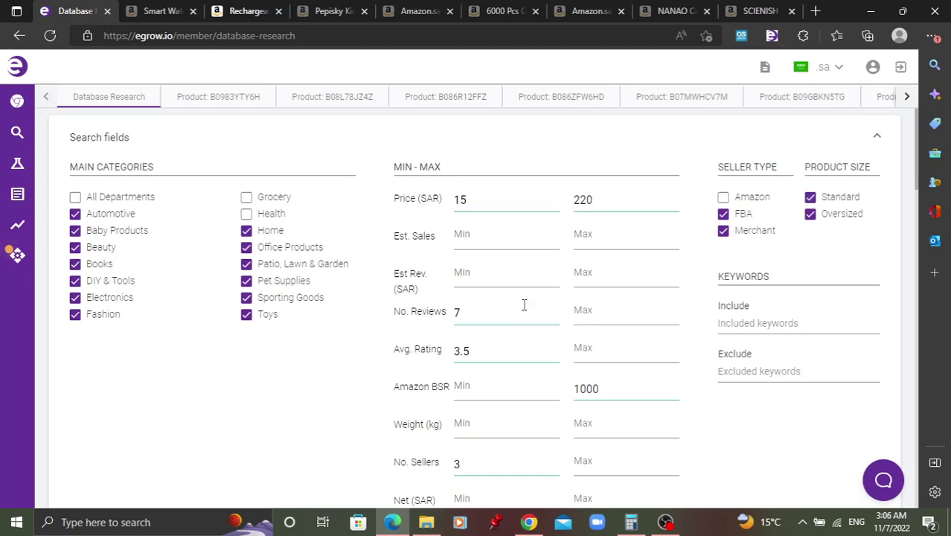
Set the minimum number of reviews to 10.
{"action": "double_click", "coordinate": [464, 311]}
{"action": "type", "text": "10"}
Review the minimum rating, maximum Amazon BSR, minimum sellers, LQS and seller type filters.
{"action": "double_click", "coordinate": [469, 351]}
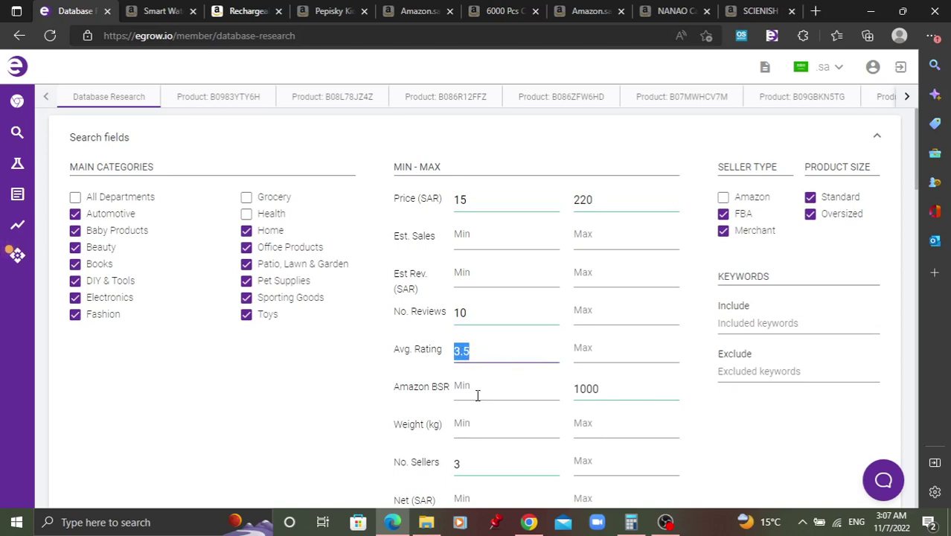
{"action": "double_click", "coordinate": [603, 388]}
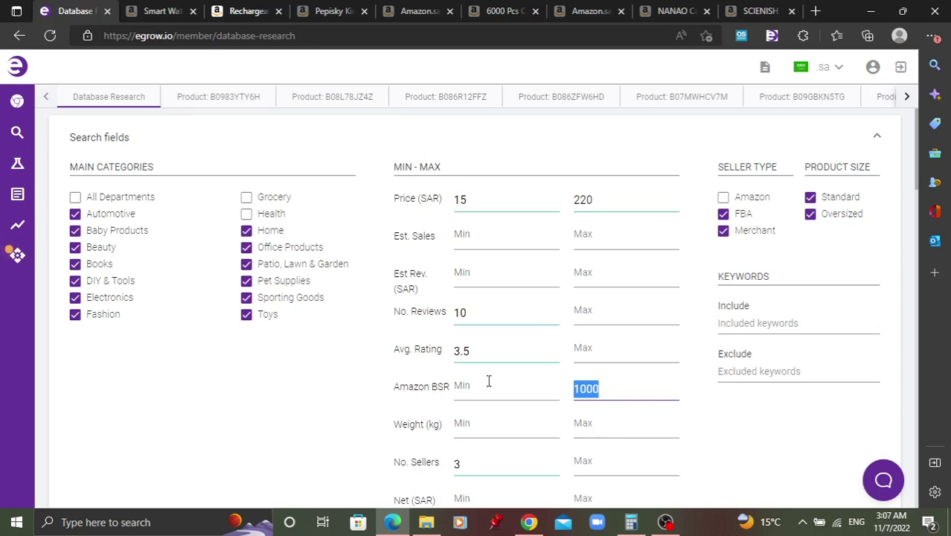
{"action": "scroll", "coordinate": [484, 415], "scroll_direction": "down", "scroll_amount": 1}
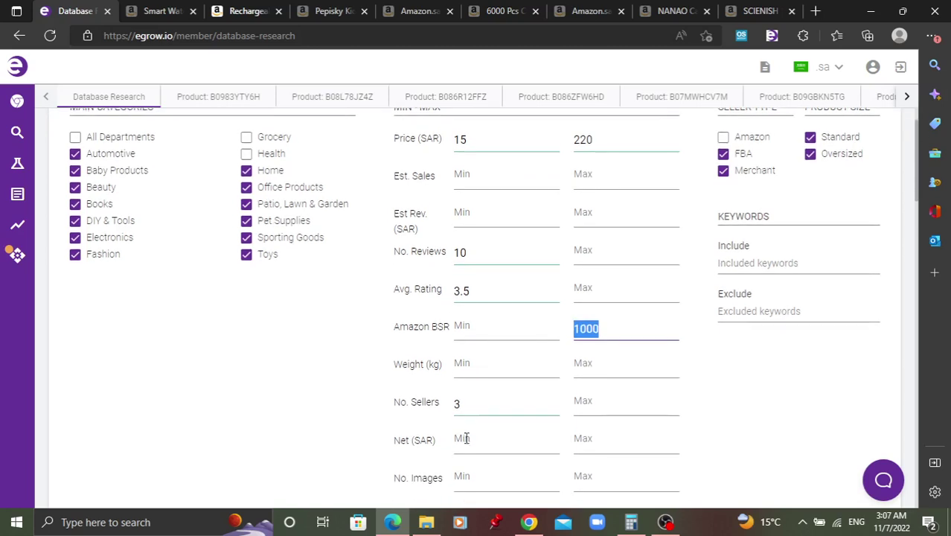
{"action": "double_click", "coordinate": [462, 403]}
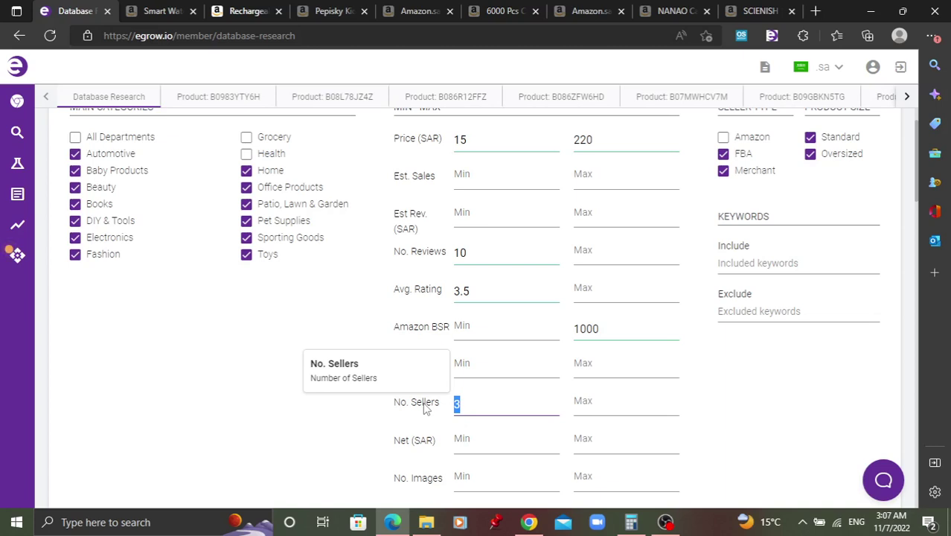
{"action": "scroll", "coordinate": [425, 408], "scroll_direction": "down", "scroll_amount": 1}
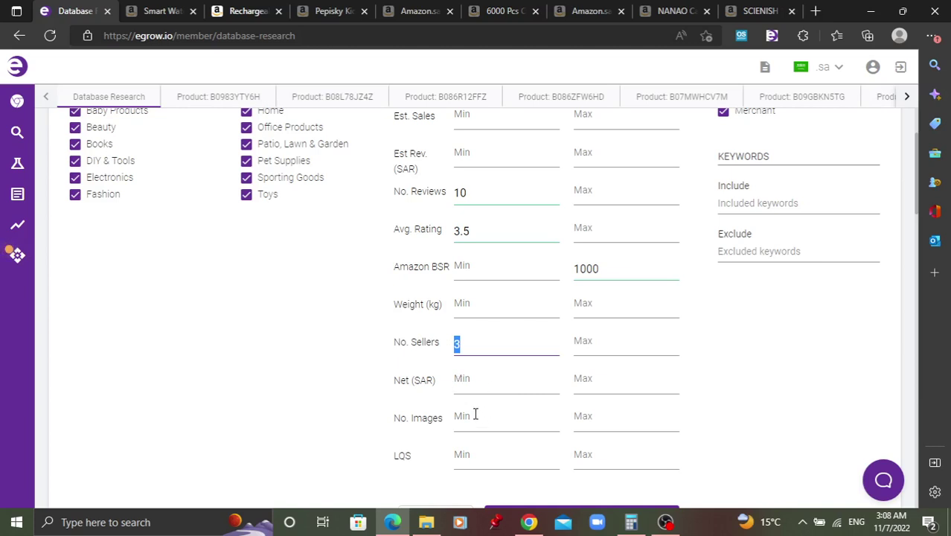
{"action": "mouse_move", "coordinate": [402, 465]}
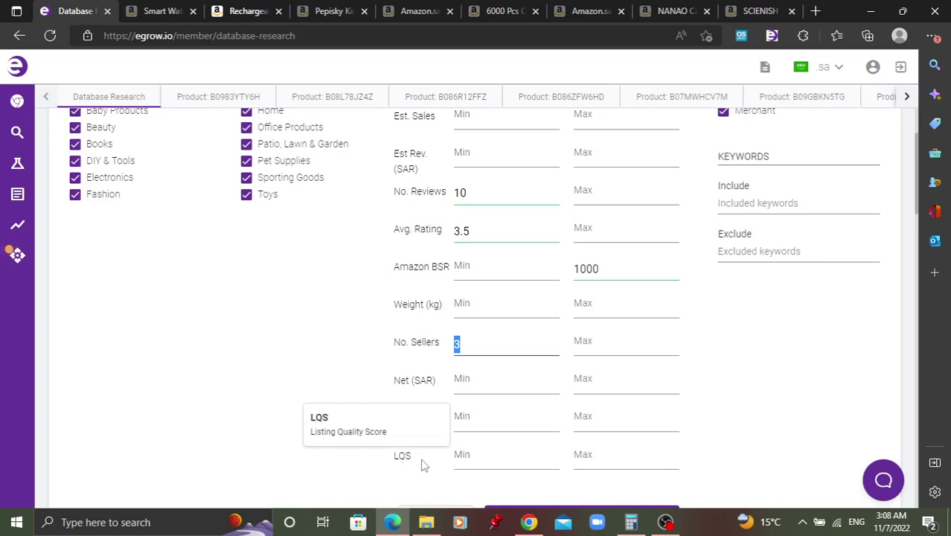
{"action": "scroll", "coordinate": [791, 415], "scroll_direction": "up", "scroll_amount": 2}
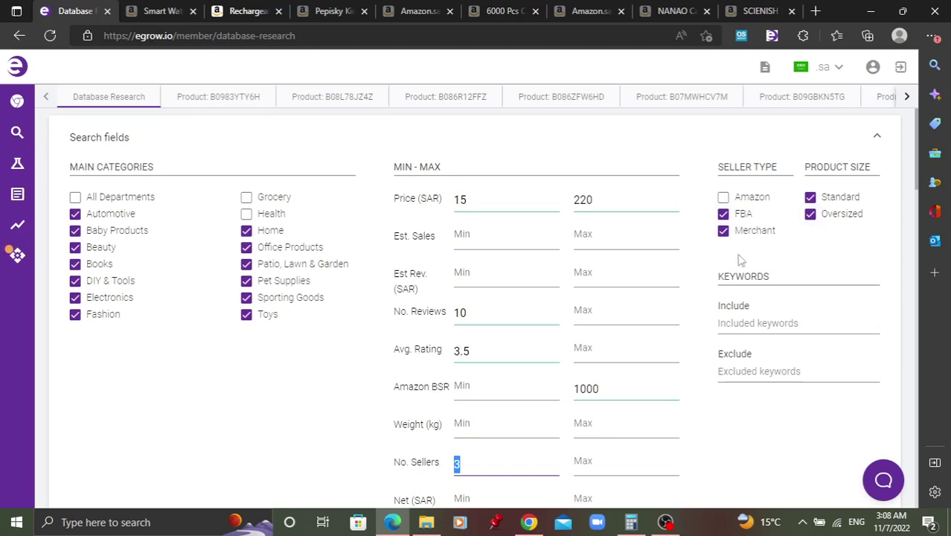
Browse the product results and open the details of the APEXAFE Child Safety Cabinet Locks in Baby Products.
{"action": "scroll", "coordinate": [377, 335], "scroll_direction": "down", "scroll_amount": 1}
{"action": "scroll", "coordinate": [378, 335], "scroll_direction": "down", "scroll_amount": 3}
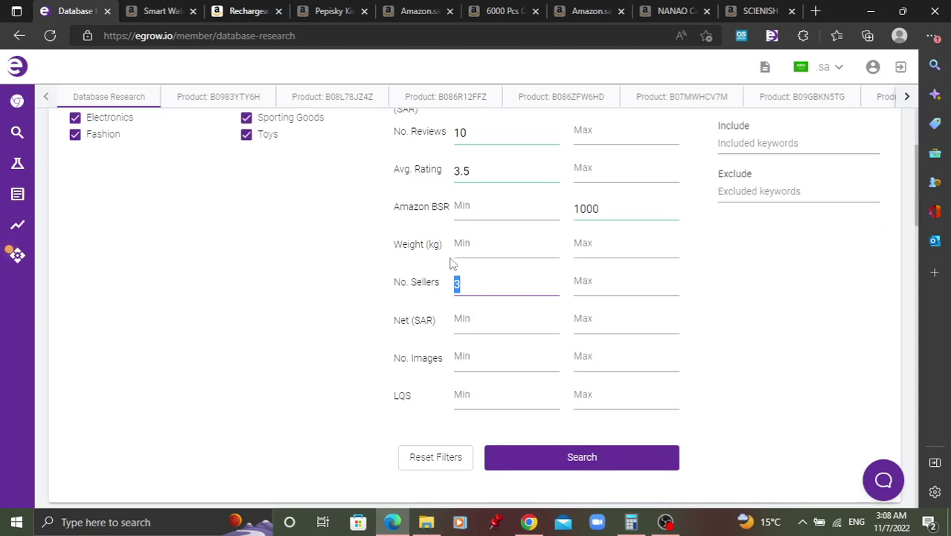
{"action": "scroll", "coordinate": [448, 262], "scroll_direction": "down", "scroll_amount": 7}
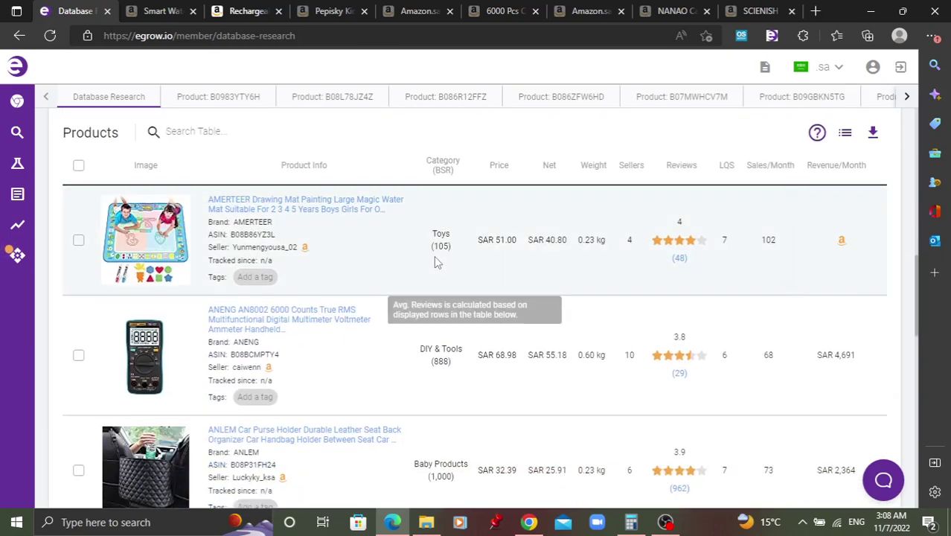
{"action": "scroll", "coordinate": [434, 261], "scroll_direction": "down", "scroll_amount": 1}
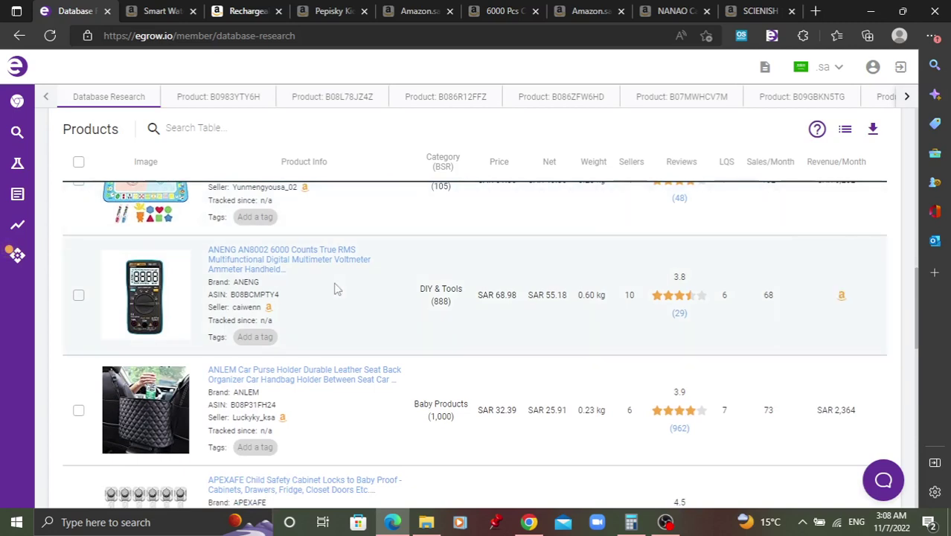
{"action": "scroll", "coordinate": [335, 285], "scroll_direction": "up", "scroll_amount": 1}
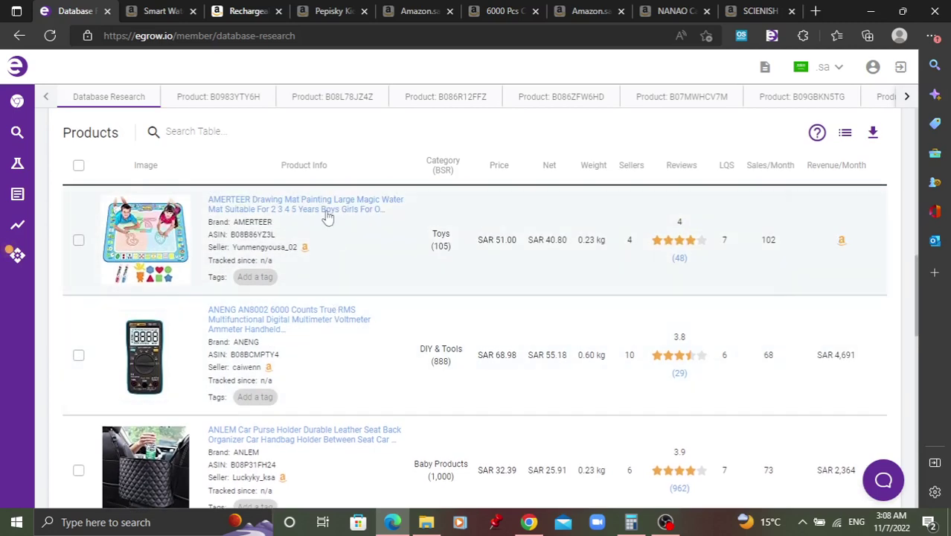
{"action": "scroll", "coordinate": [387, 354], "scroll_direction": "down", "scroll_amount": 3}
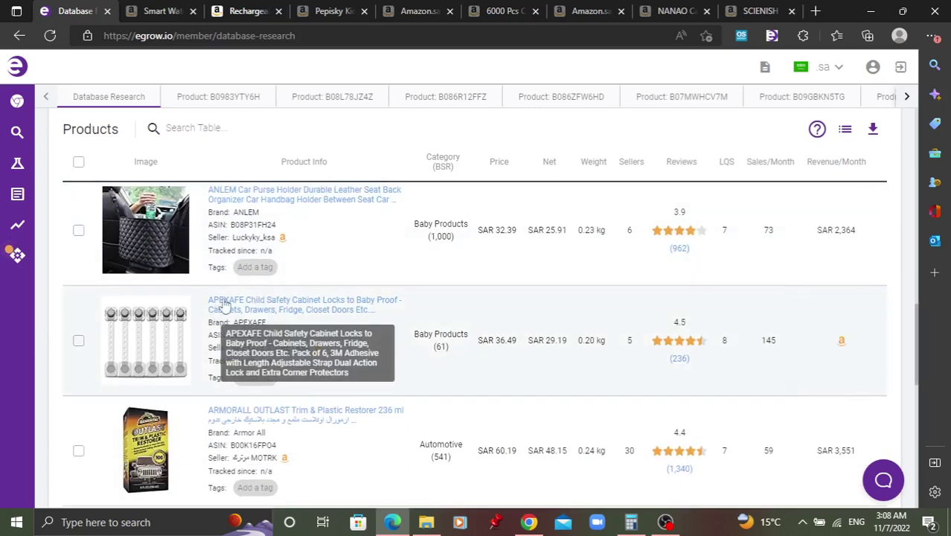
{"action": "mouse_move", "coordinate": [123, 340]}
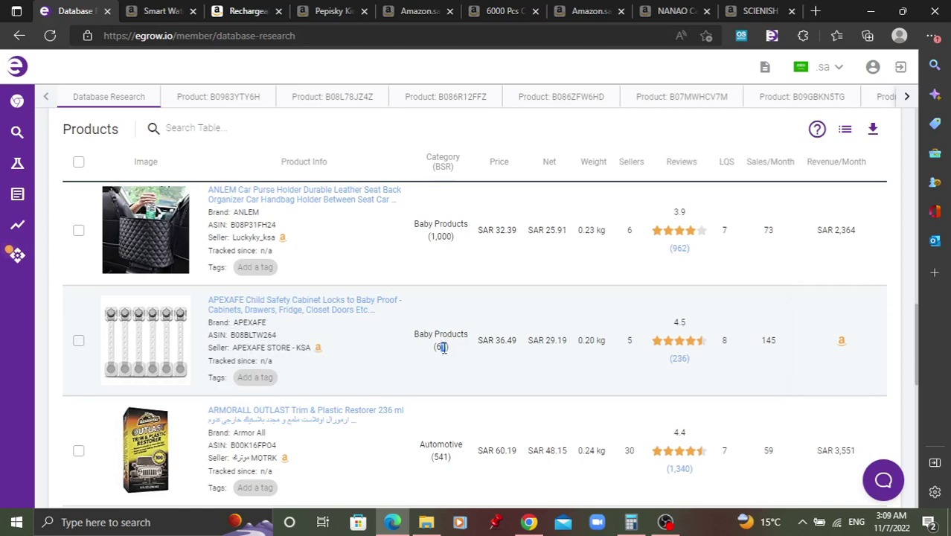
{"action": "left_click_drag", "start_coordinate": [435, 348], "coordinate": [445, 354]}
{"action": "left_click", "coordinate": [312, 307]}
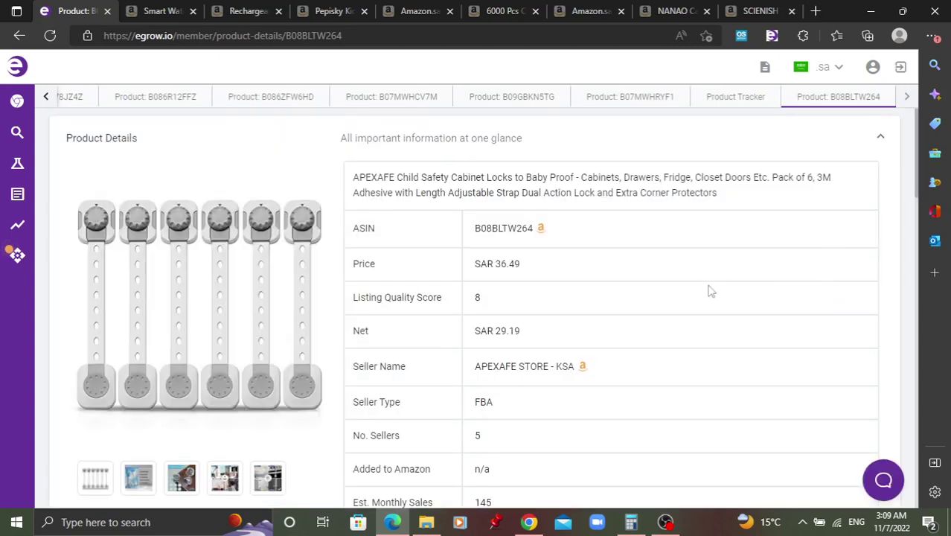
Examine the cabinet locks' usage picture, product details and 365-day chart of estimated sales and BSR.
{"action": "scroll", "coordinate": [638, 261], "scroll_direction": "down", "scroll_amount": 1}
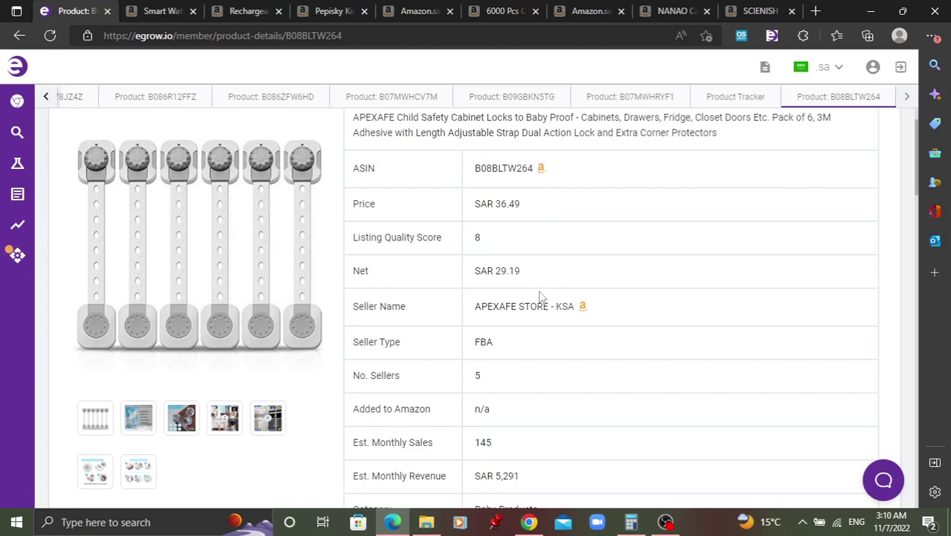
{"action": "left_click", "coordinate": [269, 426]}
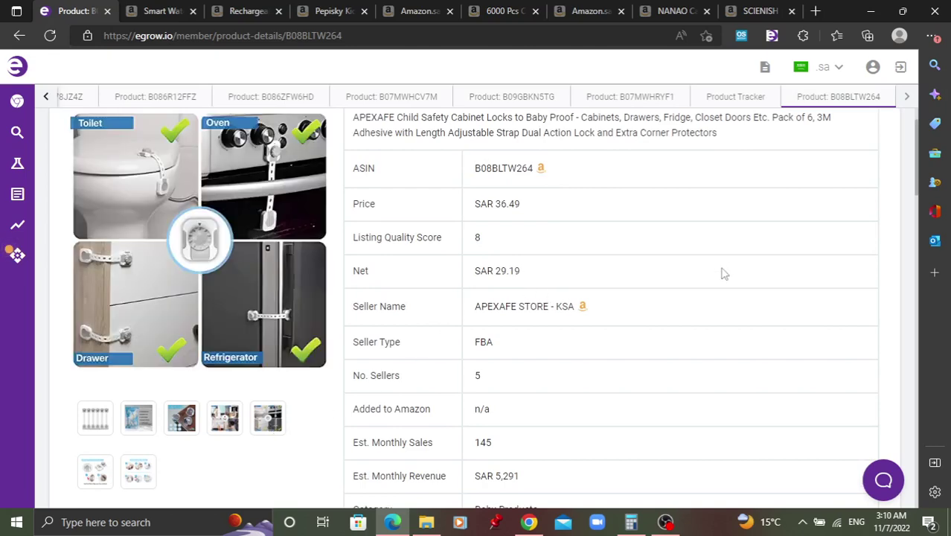
{"action": "scroll", "coordinate": [721, 273], "scroll_direction": "down", "scroll_amount": 6}
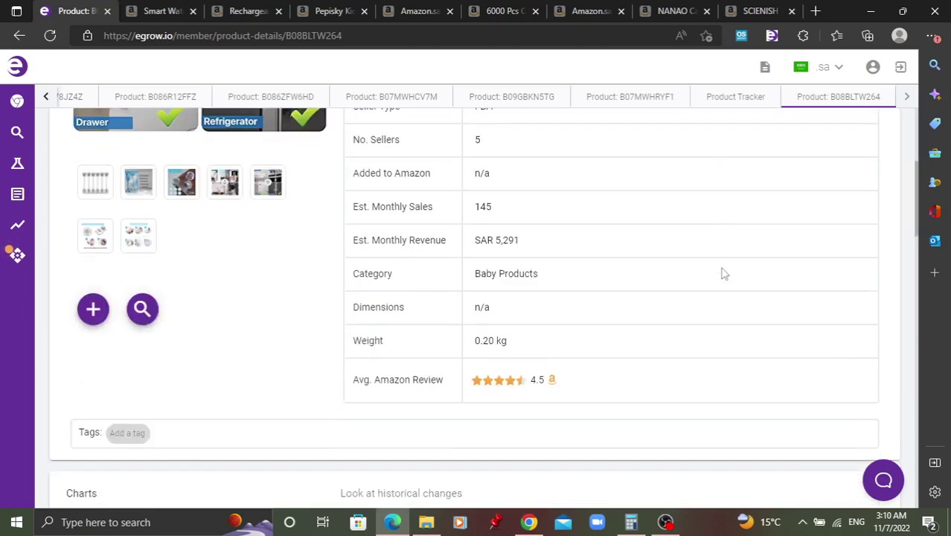
{"action": "scroll", "coordinate": [722, 273], "scroll_direction": "down", "scroll_amount": 2}
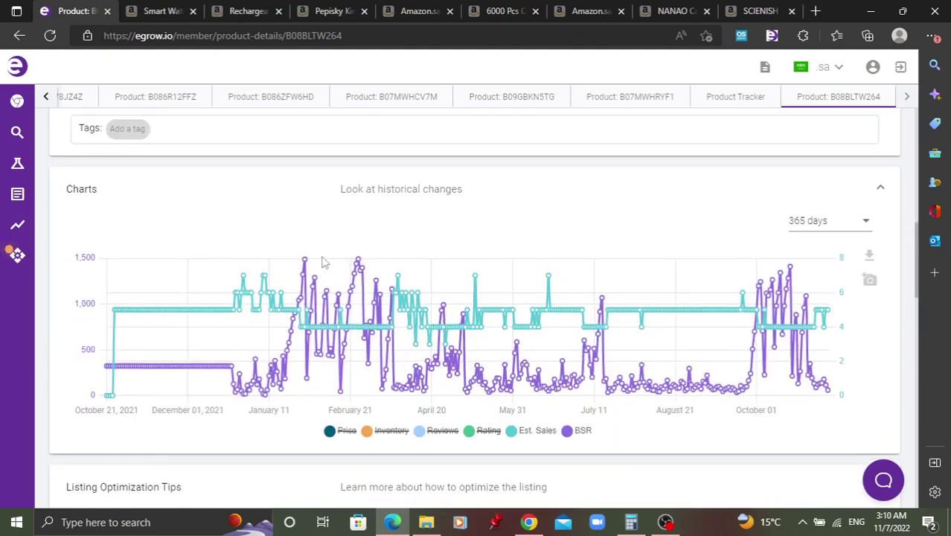
{"action": "mouse_move", "coordinate": [324, 262]}
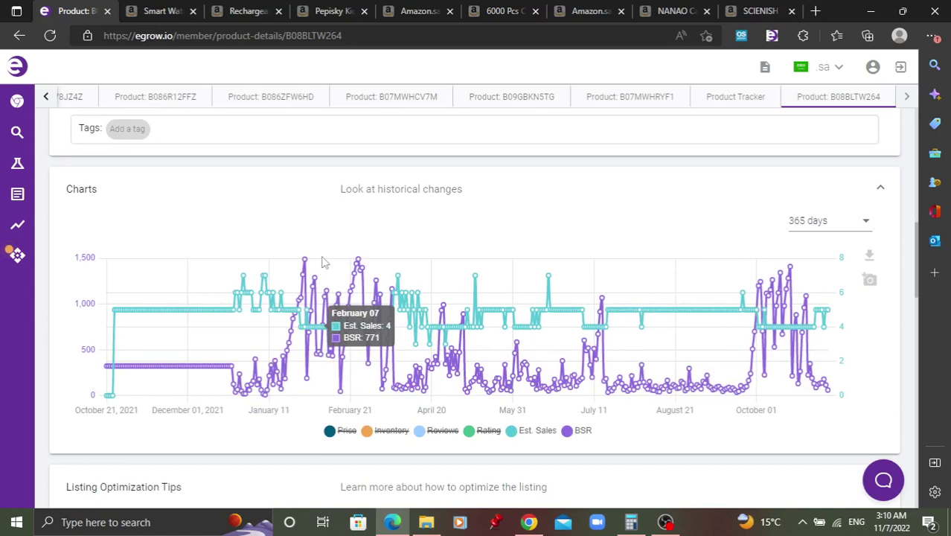
Add the price history to the cabinet locks' 365-day chart of estimated sales and BSR.
{"action": "mouse_move", "coordinate": [105, 370]}
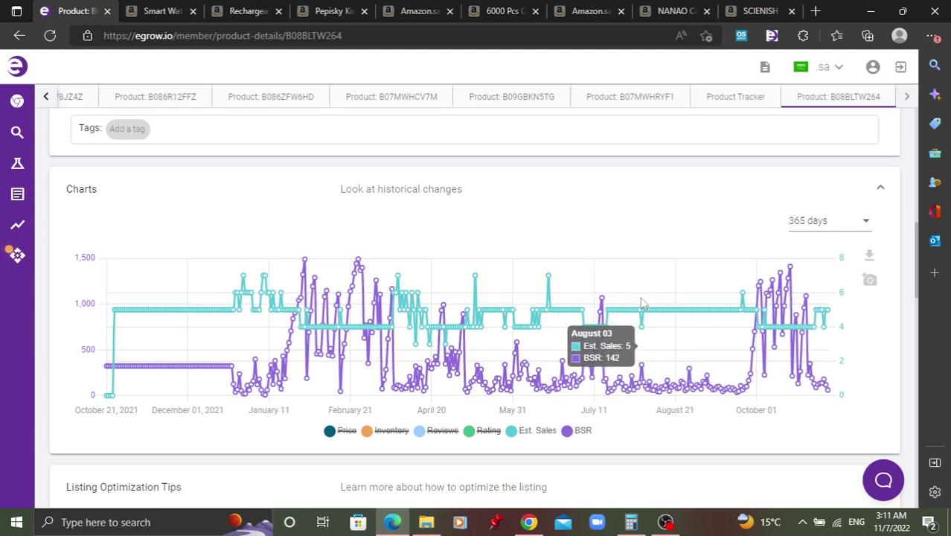
{"action": "scroll", "coordinate": [643, 303], "scroll_direction": "up", "scroll_amount": 2}
{"action": "scroll", "coordinate": [643, 305], "scroll_direction": "down", "scroll_amount": 1}
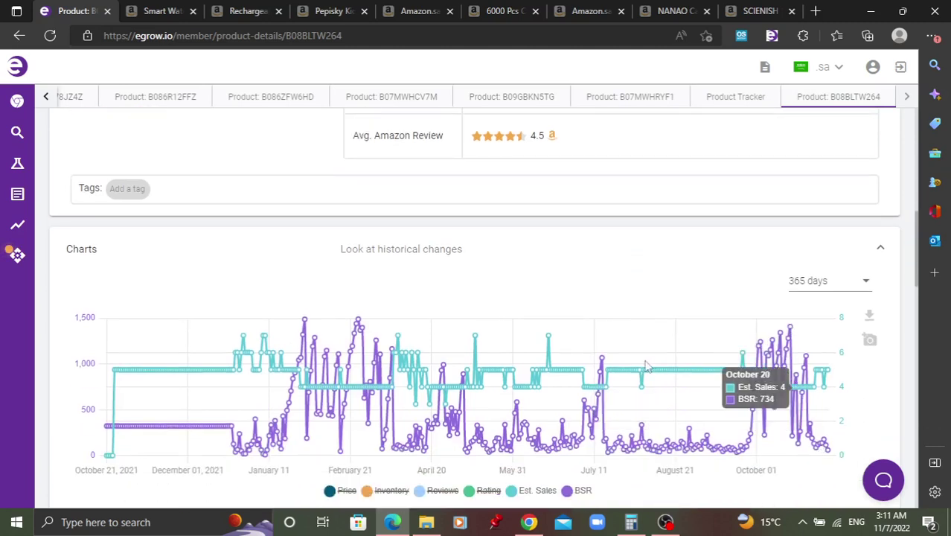
{"action": "scroll", "coordinate": [707, 357], "scroll_direction": "down", "scroll_amount": 1}
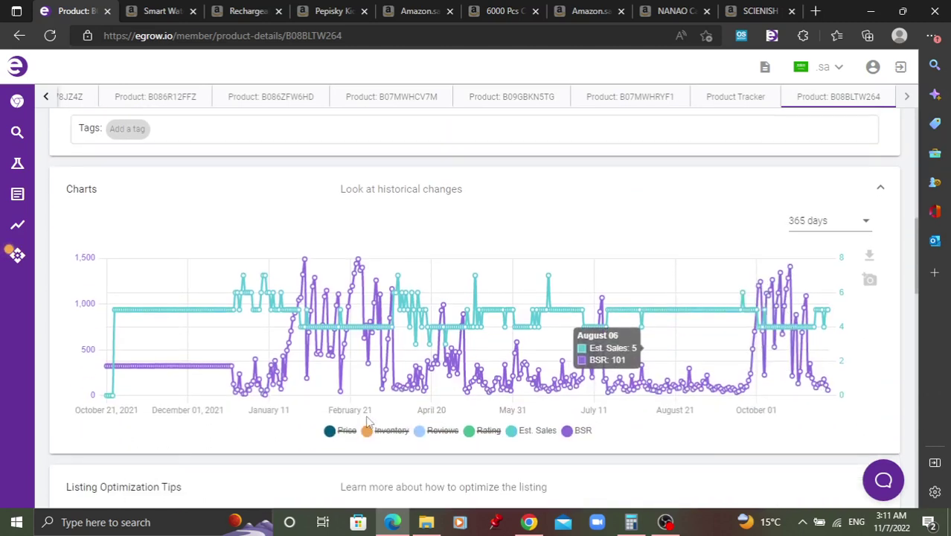
{"action": "left_click", "coordinate": [331, 432]}
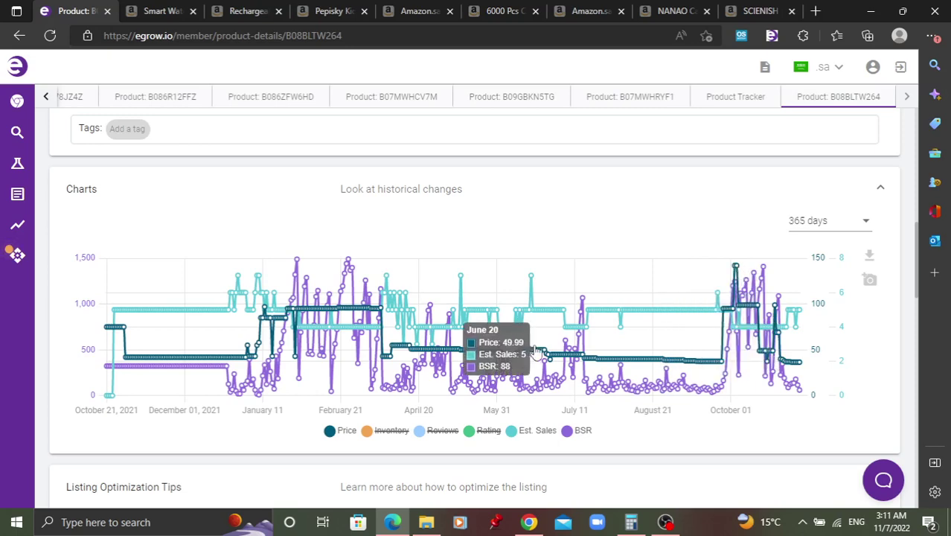
Compare the price, sales and BSR curves, and review the listing optimization criteria and keyword rankings.
{"action": "scroll", "coordinate": [537, 351], "scroll_direction": "up", "scroll_amount": 2}
{"action": "scroll", "coordinate": [539, 350], "scroll_direction": "down", "scroll_amount": 3}
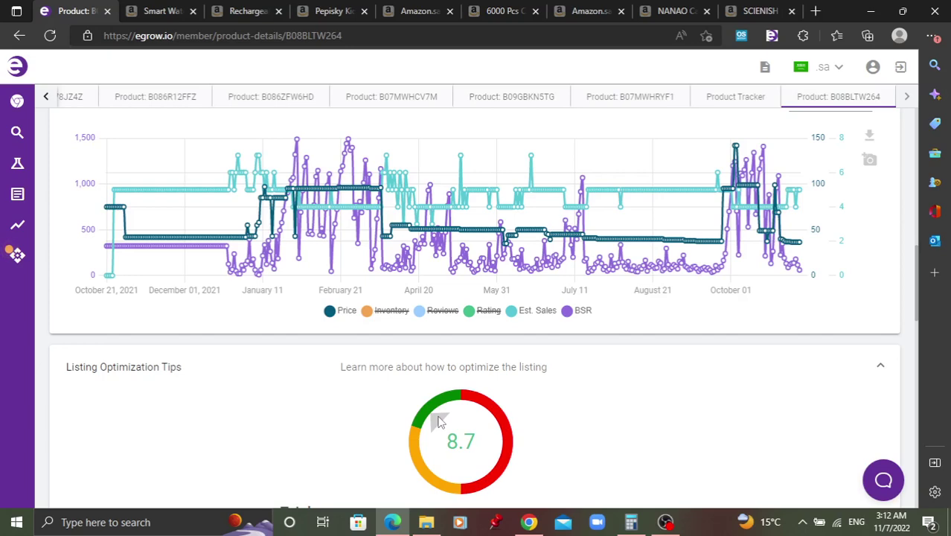
{"action": "scroll", "coordinate": [444, 402], "scroll_direction": "down", "scroll_amount": 5}
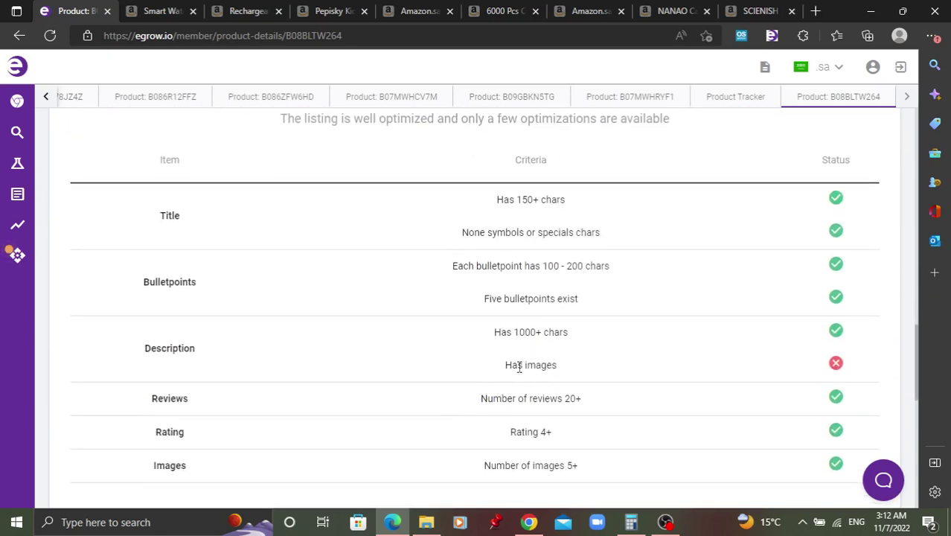
{"action": "scroll", "coordinate": [674, 246], "scroll_direction": "down", "scroll_amount": 3}
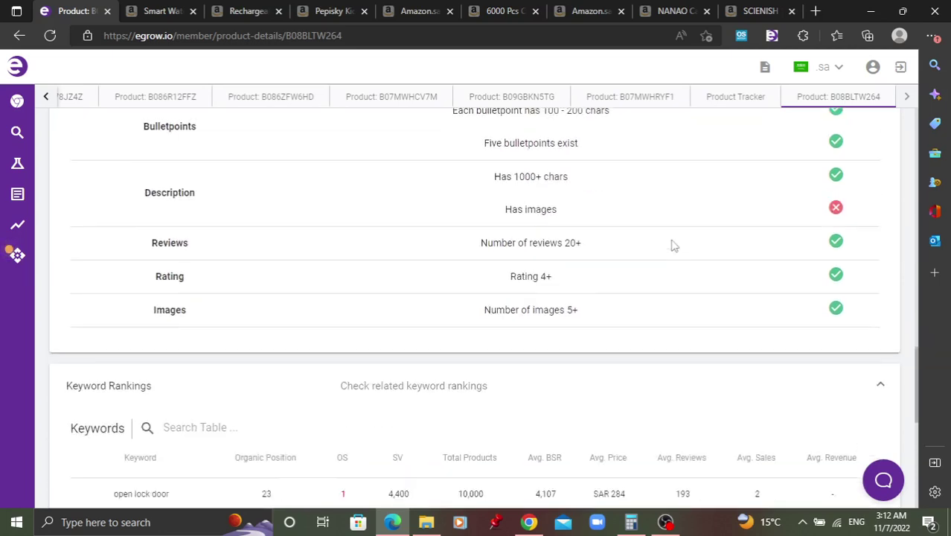
{"action": "scroll", "coordinate": [674, 246], "scroll_direction": "down", "scroll_amount": 2}
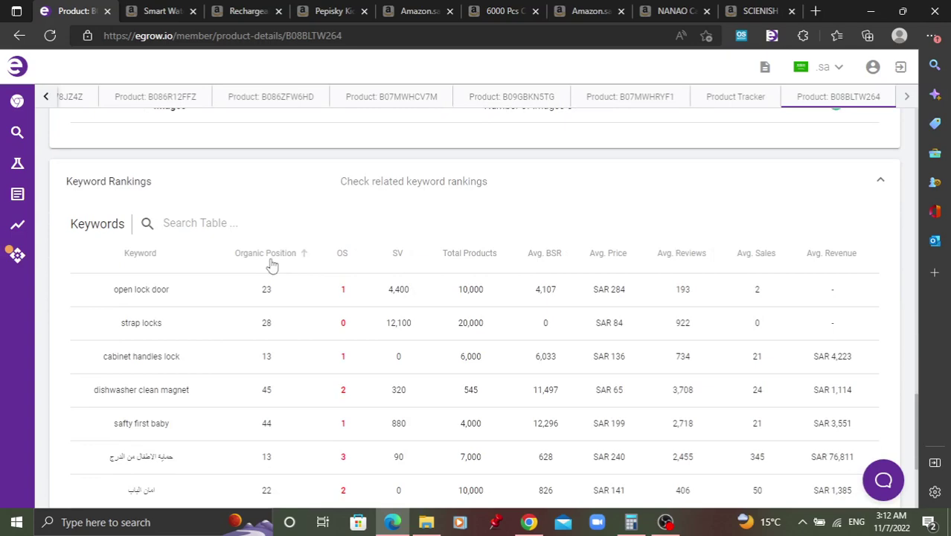
Display the cabinet locks' first product picture and examine the related keywords' organic positions, search volumes and average BSR.
{"action": "scroll", "coordinate": [270, 268], "scroll_direction": "up", "scroll_amount": 15}
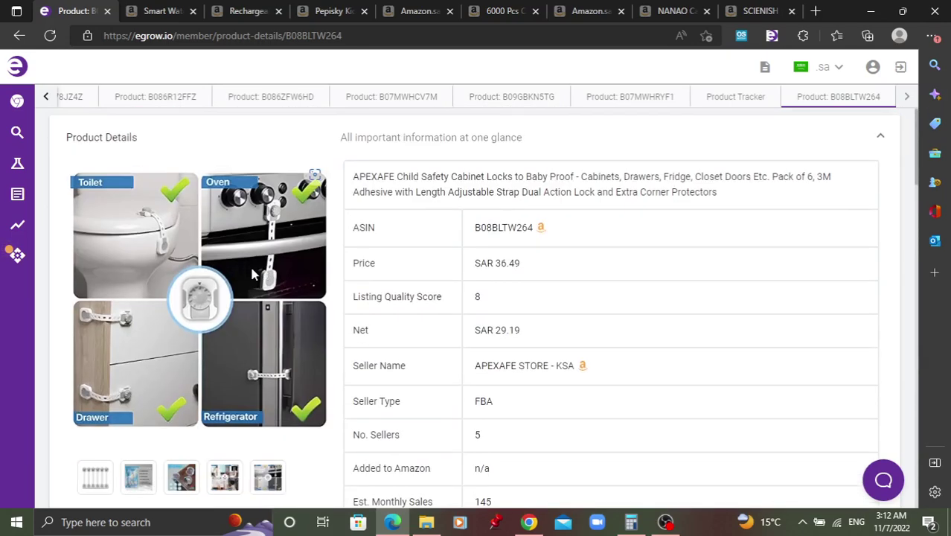
{"action": "left_click", "coordinate": [87, 488]}
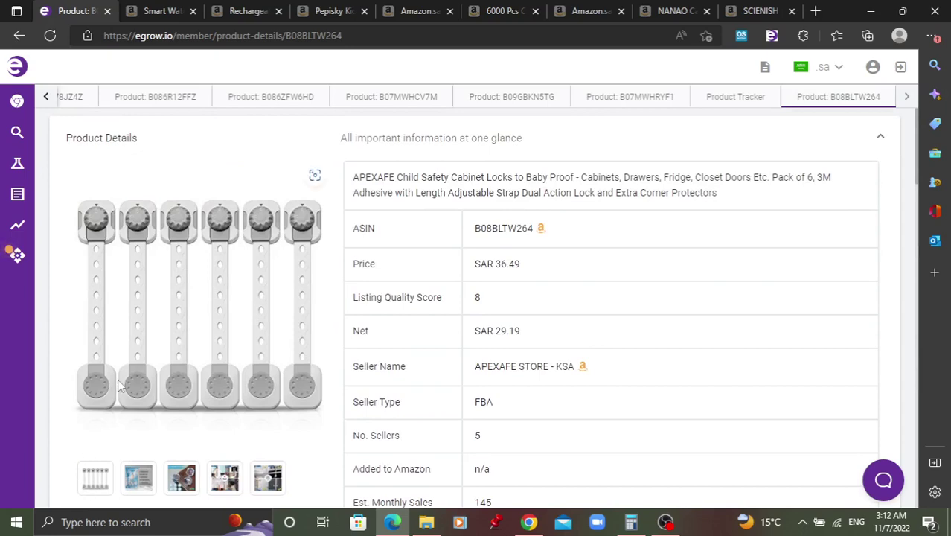
{"action": "scroll", "coordinate": [115, 414], "scroll_direction": "down", "scroll_amount": 10}
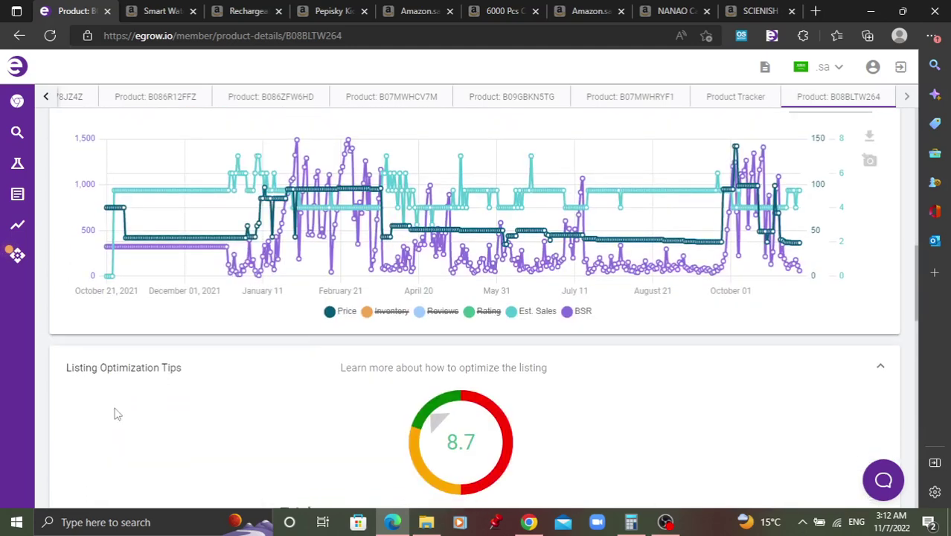
{"action": "scroll", "coordinate": [116, 413], "scroll_direction": "down", "scroll_amount": 10}
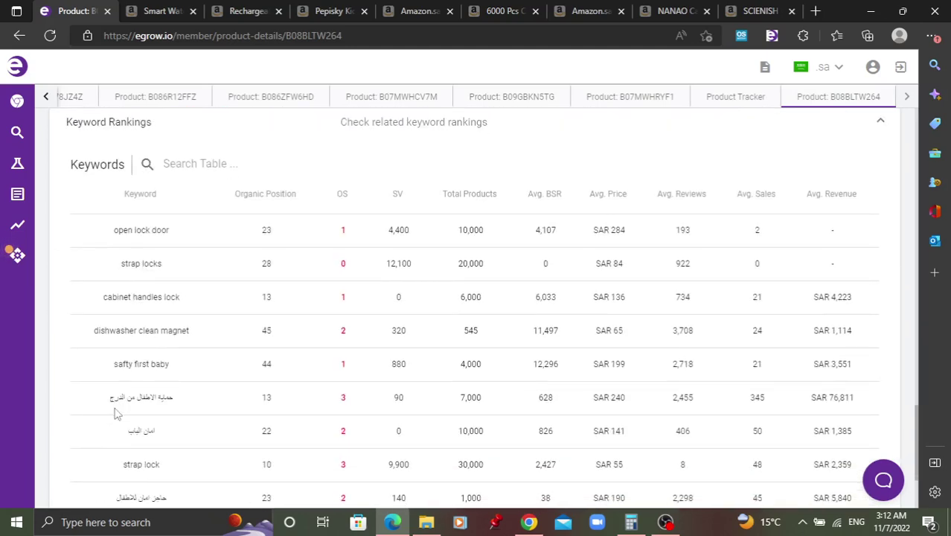
{"action": "scroll", "coordinate": [116, 414], "scroll_direction": "down", "scroll_amount": 2}
{"action": "scroll", "coordinate": [159, 318], "scroll_direction": "up", "scroll_amount": 3}
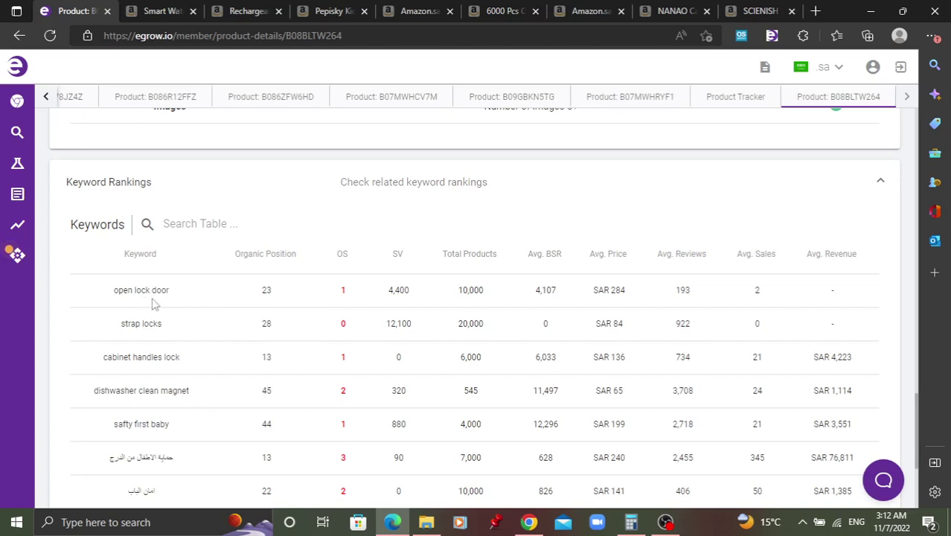
{"action": "scroll", "coordinate": [173, 410], "scroll_direction": "down", "scroll_amount": 1}
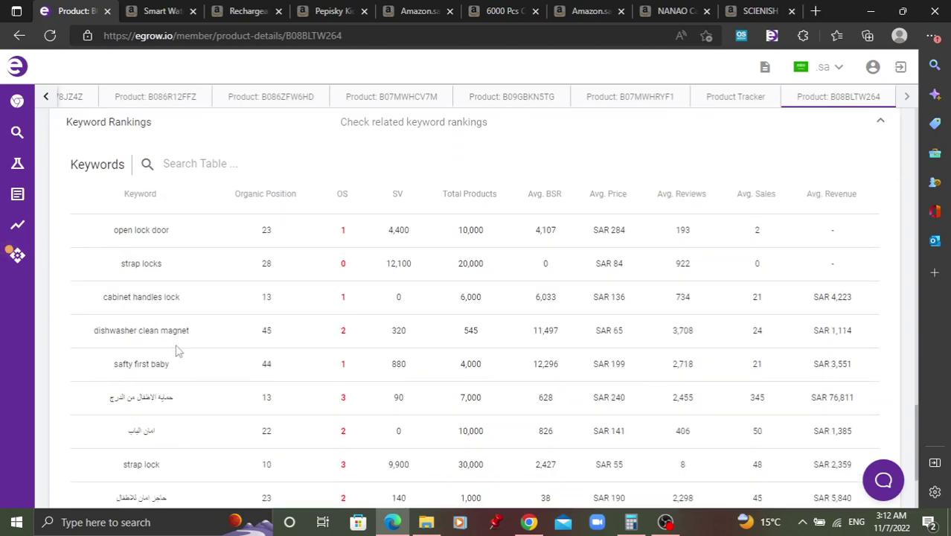
{"action": "scroll", "coordinate": [158, 342], "scroll_direction": "down", "scroll_amount": 1}
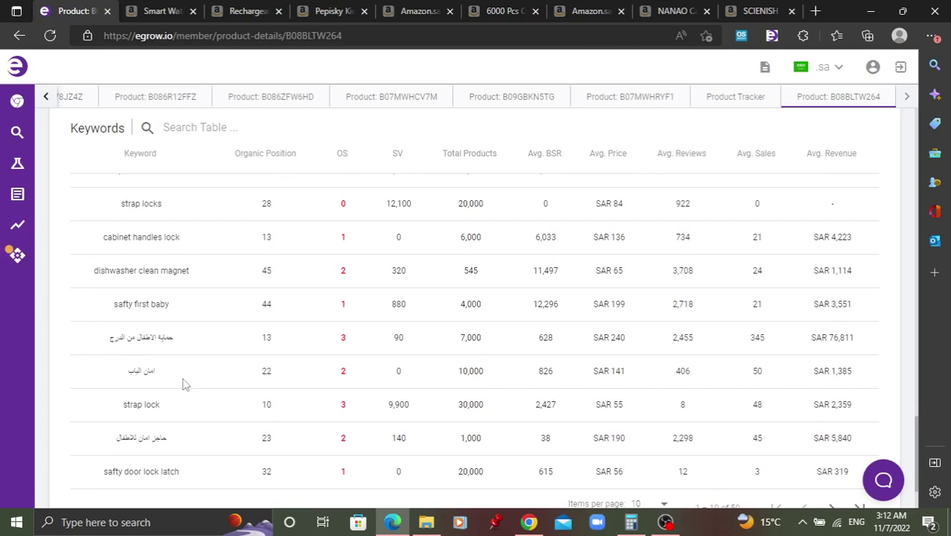
{"action": "scroll", "coordinate": [185, 384], "scroll_direction": "down", "scroll_amount": 1}
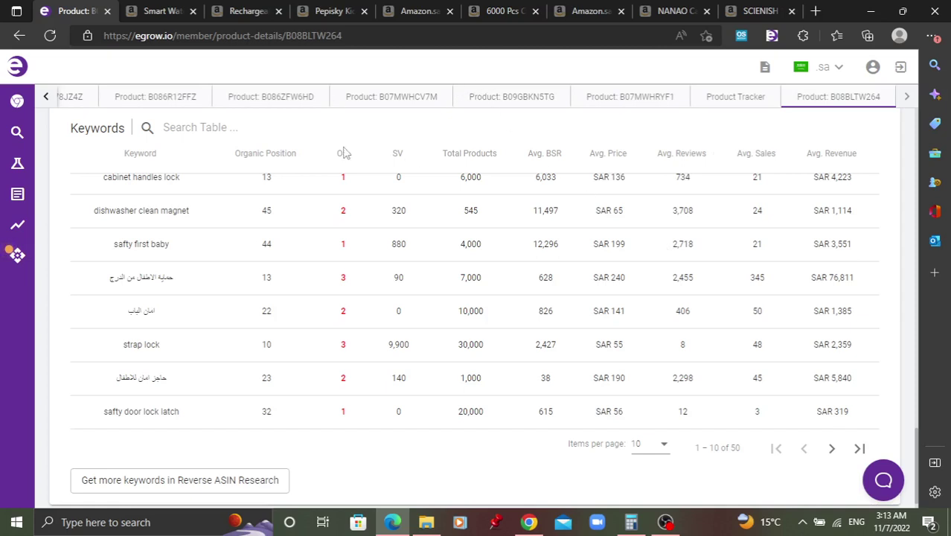
{"action": "mouse_move", "coordinate": [342, 158]}
{"action": "scroll", "coordinate": [443, 319], "scroll_direction": "up", "scroll_amount": 1}
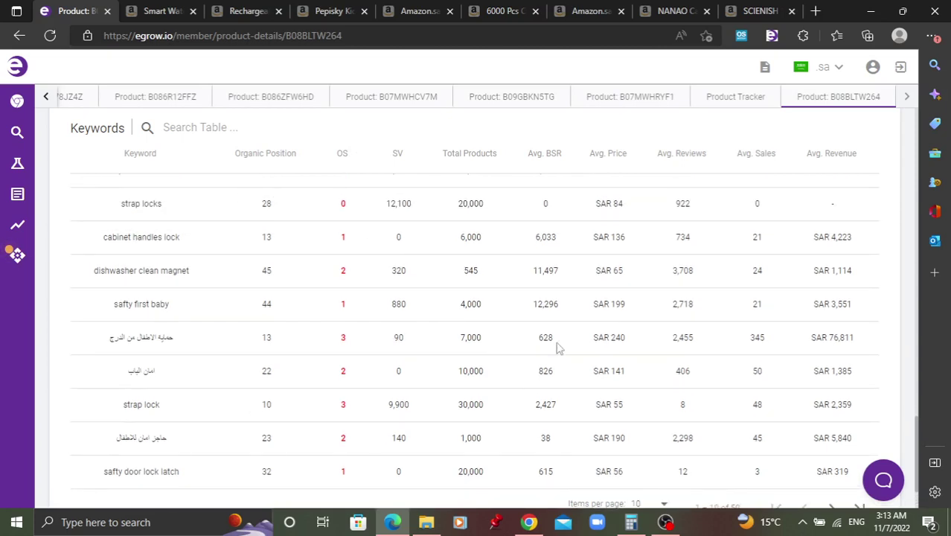
{"action": "scroll", "coordinate": [388, 347], "scroll_direction": "up", "scroll_amount": 2}
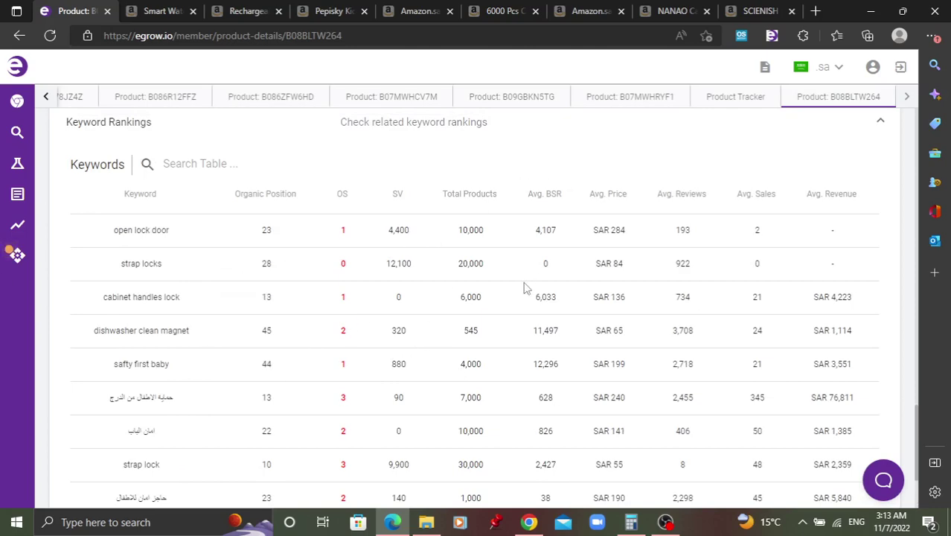
Open the cabinet locks' Amazon.sa listing from the ASIN in the product details and dismiss the in-page find box.
{"action": "scroll", "coordinate": [525, 286], "scroll_direction": "up", "scroll_amount": 10}
{"action": "scroll", "coordinate": [527, 292], "scroll_direction": "up", "scroll_amount": 10}
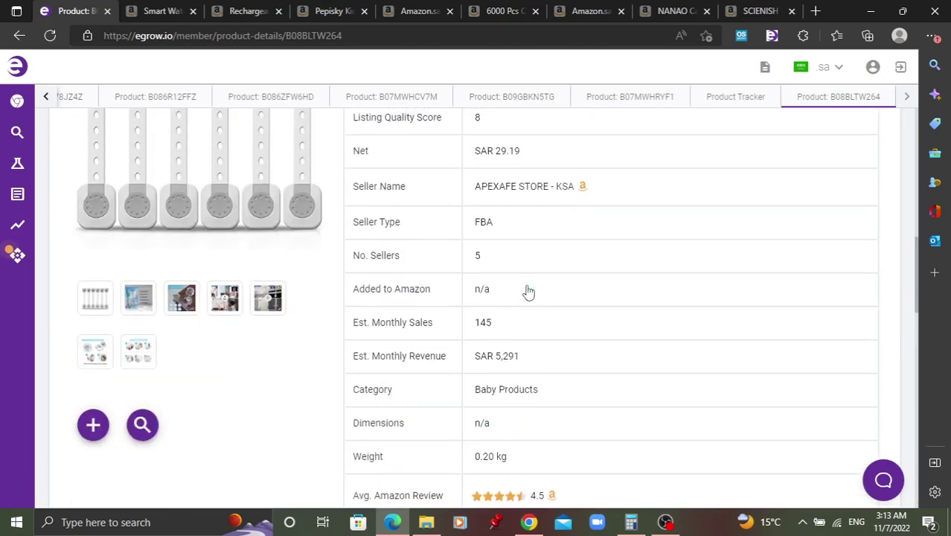
{"action": "left_click", "coordinate": [544, 230]}
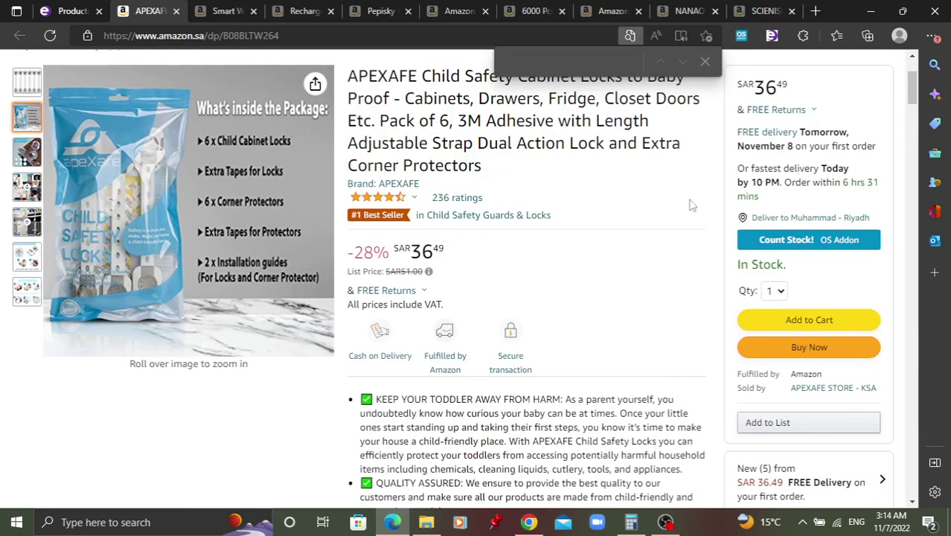
{"action": "left_click", "coordinate": [705, 61]}
{"action": "scroll", "coordinate": [530, 264], "scroll_direction": "up", "scroll_amount": 1}
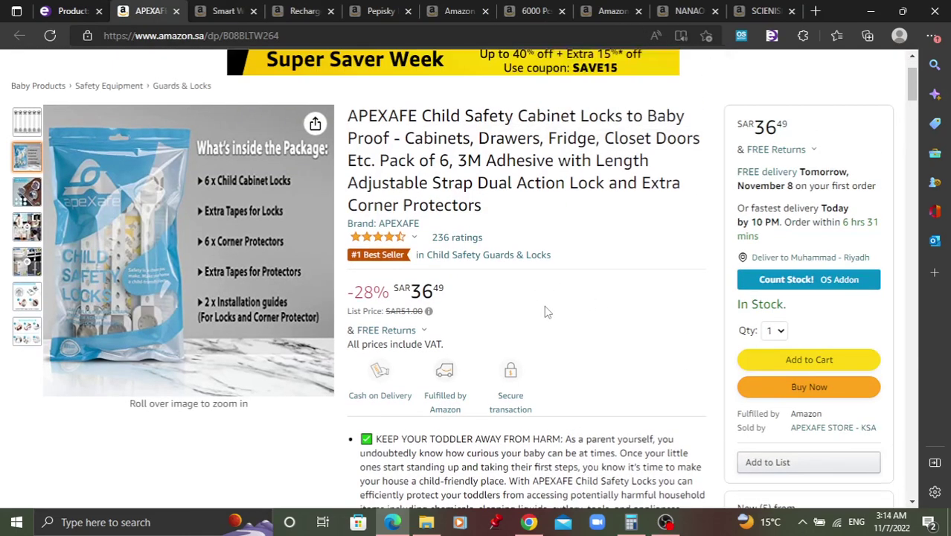
Examine the Amazon listing's ratings, package contents, bullet points, related products, technical details, Best Sellers Rank and product description.
{"action": "mouse_move", "coordinate": [400, 265]}
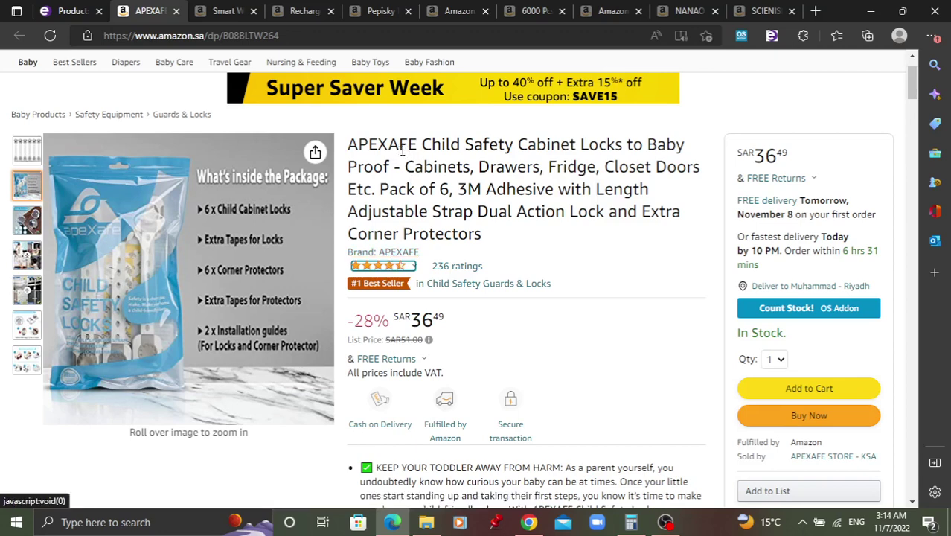
{"action": "scroll", "coordinate": [675, 404], "scroll_direction": "down", "scroll_amount": 2}
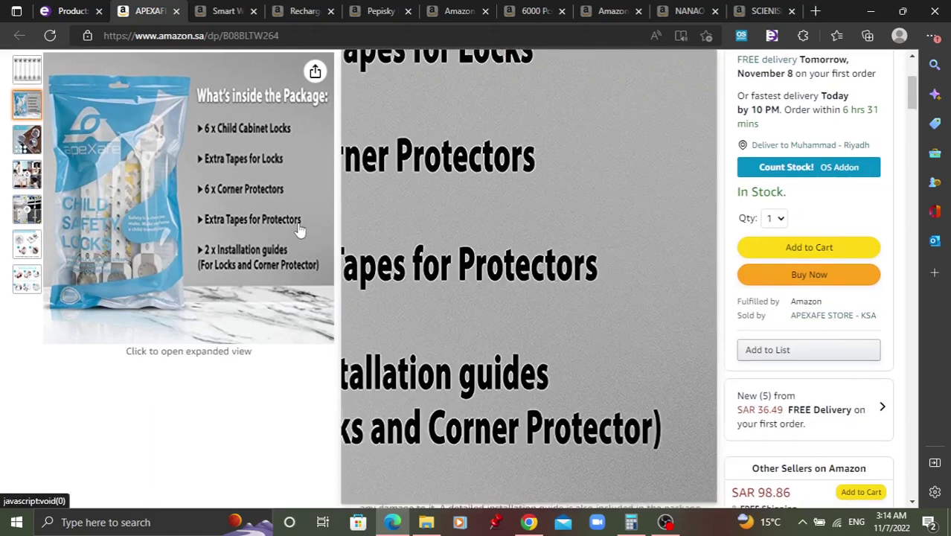
{"action": "scroll", "coordinate": [298, 261], "scroll_direction": "down", "scroll_amount": 5}
{"action": "scroll", "coordinate": [298, 263], "scroll_direction": "down", "scroll_amount": 13}
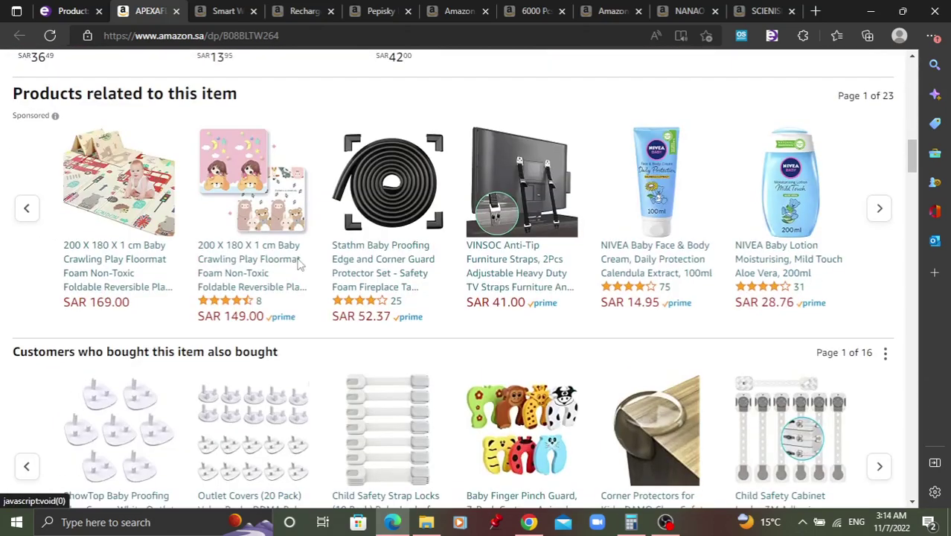
{"action": "scroll", "coordinate": [297, 262], "scroll_direction": "down", "scroll_amount": 10}
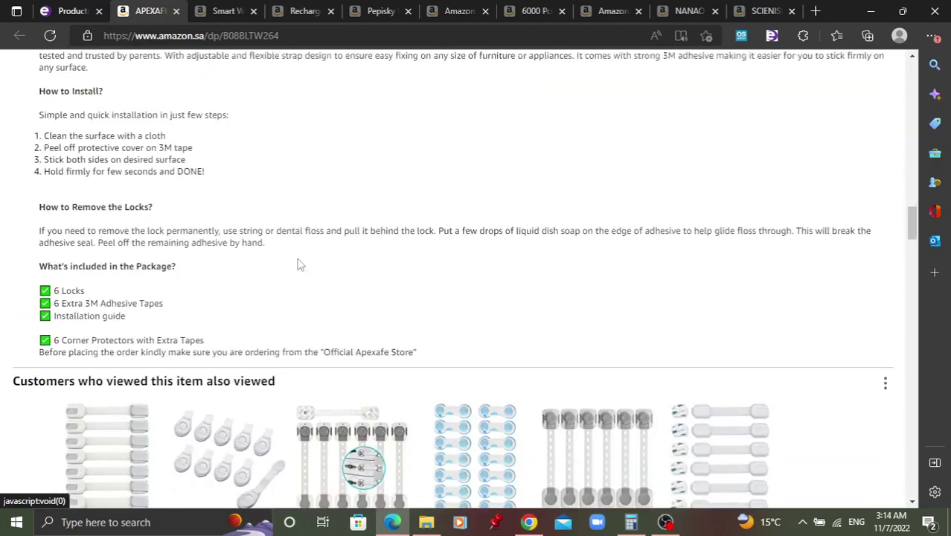
{"action": "scroll", "coordinate": [298, 263], "scroll_direction": "down", "scroll_amount": 4}
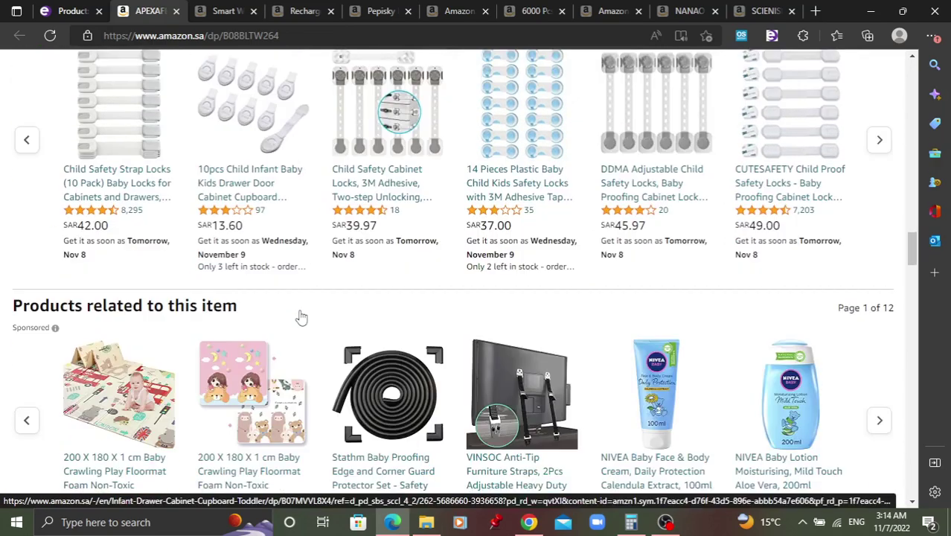
{"action": "scroll", "coordinate": [302, 318], "scroll_direction": "up", "scroll_amount": 8}
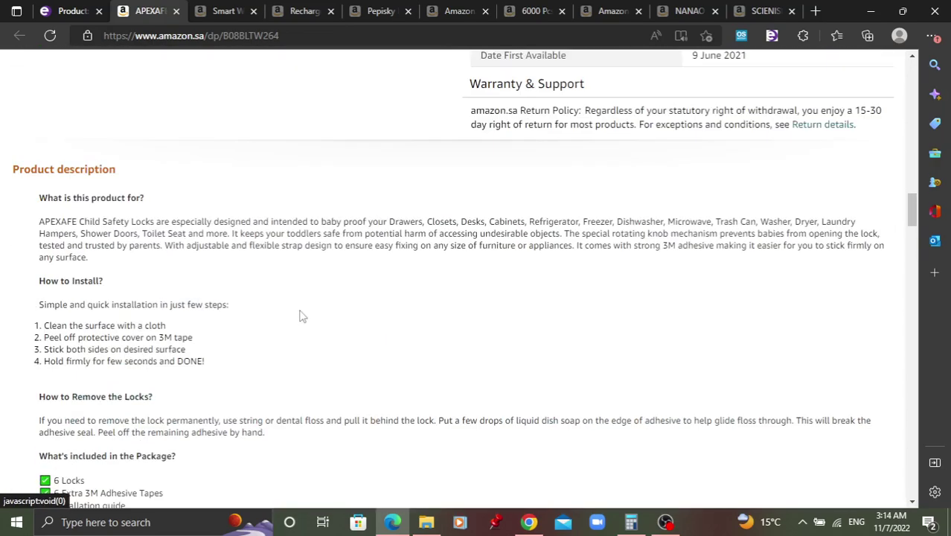
{"action": "scroll", "coordinate": [301, 318], "scroll_direction": "up", "scroll_amount": 10}
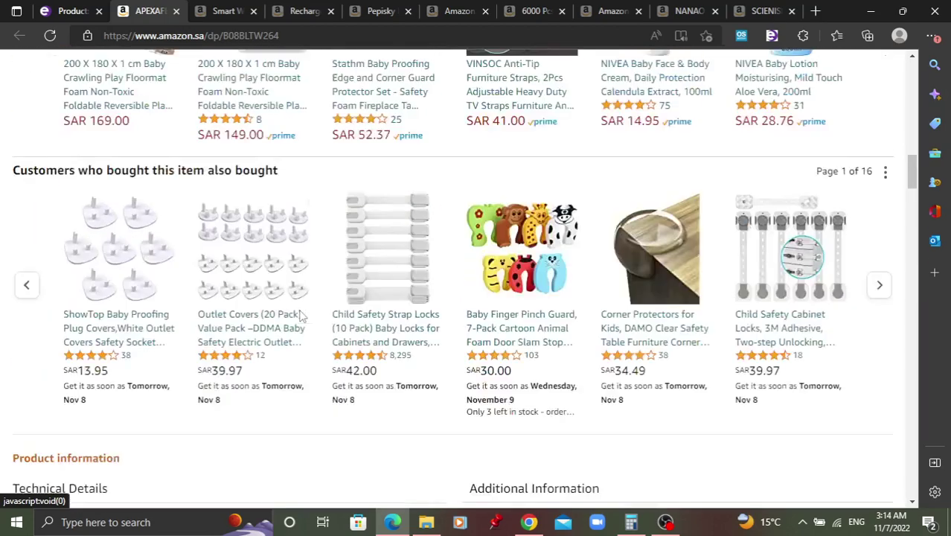
{"action": "scroll", "coordinate": [302, 317], "scroll_direction": "up", "scroll_amount": 5}
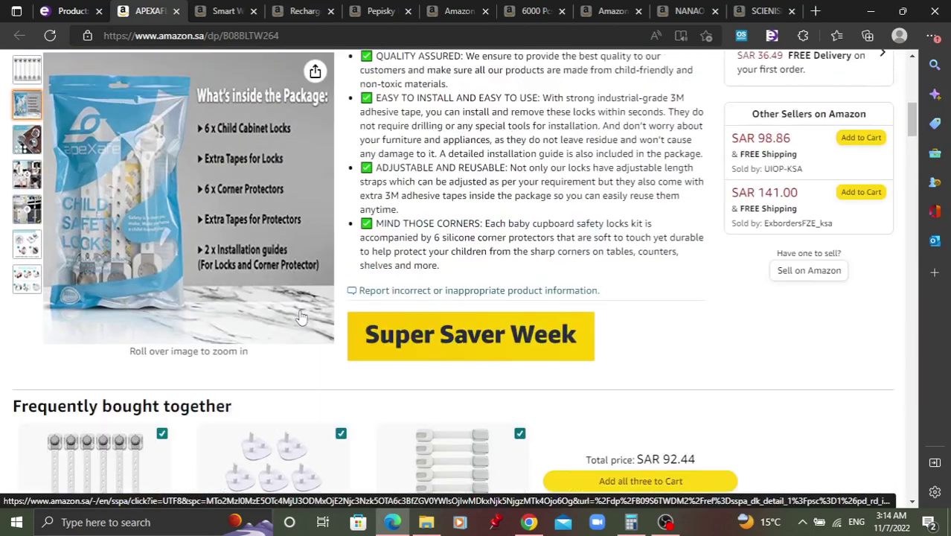
{"action": "scroll", "coordinate": [301, 318], "scroll_direction": "down", "scroll_amount": 15}
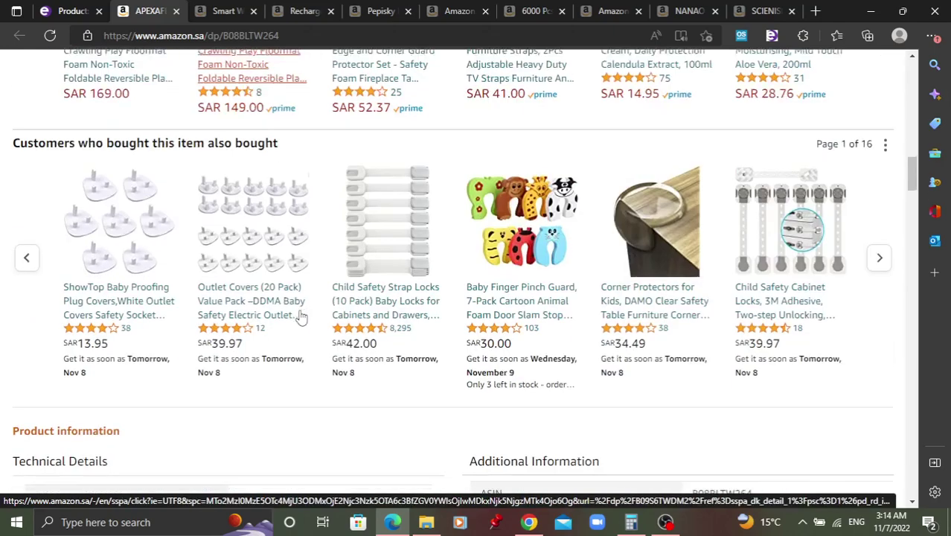
{"action": "scroll", "coordinate": [301, 318], "scroll_direction": "down", "scroll_amount": 2}
{"action": "scroll", "coordinate": [298, 312], "scroll_direction": "up", "scroll_amount": 4}
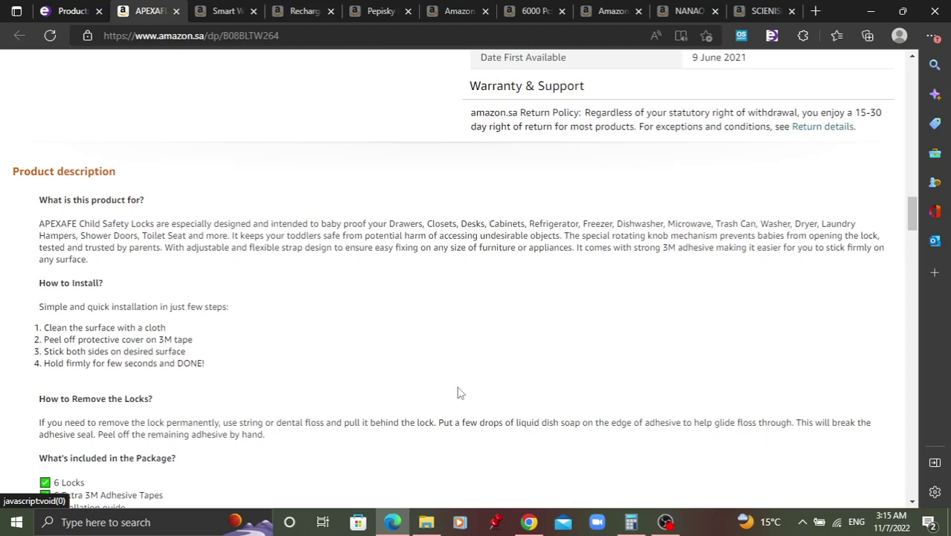
{"action": "scroll", "coordinate": [458, 393], "scroll_direction": "down", "scroll_amount": 1}
{"action": "scroll", "coordinate": [458, 393], "scroll_direction": "up", "scroll_amount": 7}
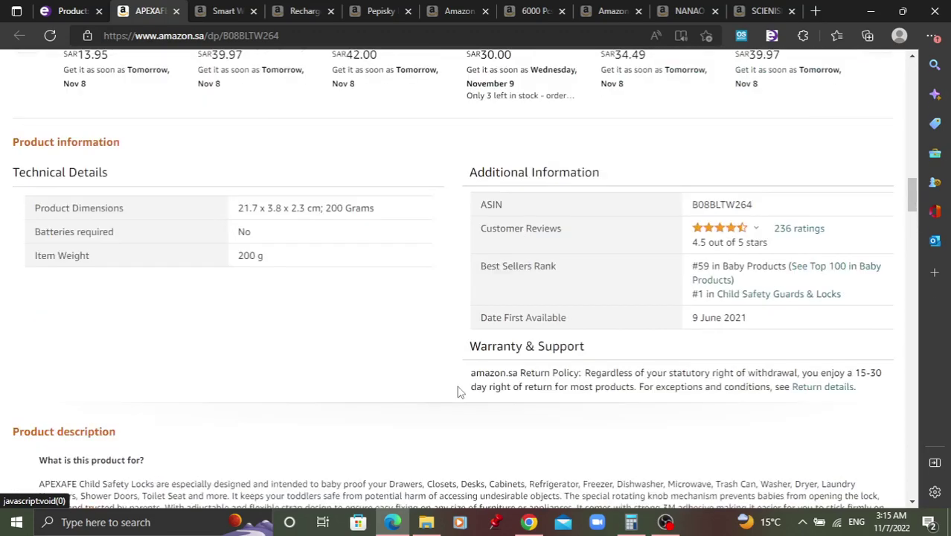
{"action": "scroll", "coordinate": [457, 393], "scroll_direction": "up", "scroll_amount": 9}
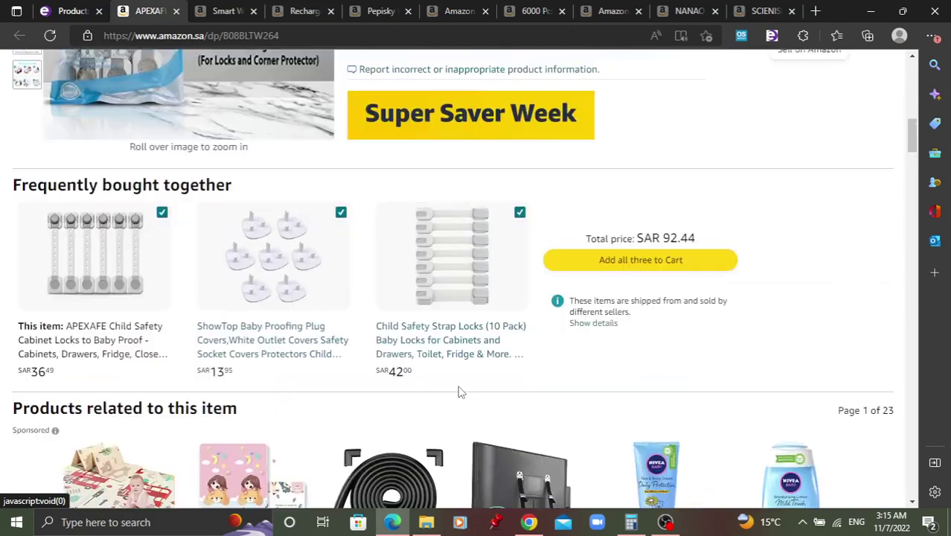
{"action": "scroll", "coordinate": [460, 391], "scroll_direction": "up", "scroll_amount": 6}
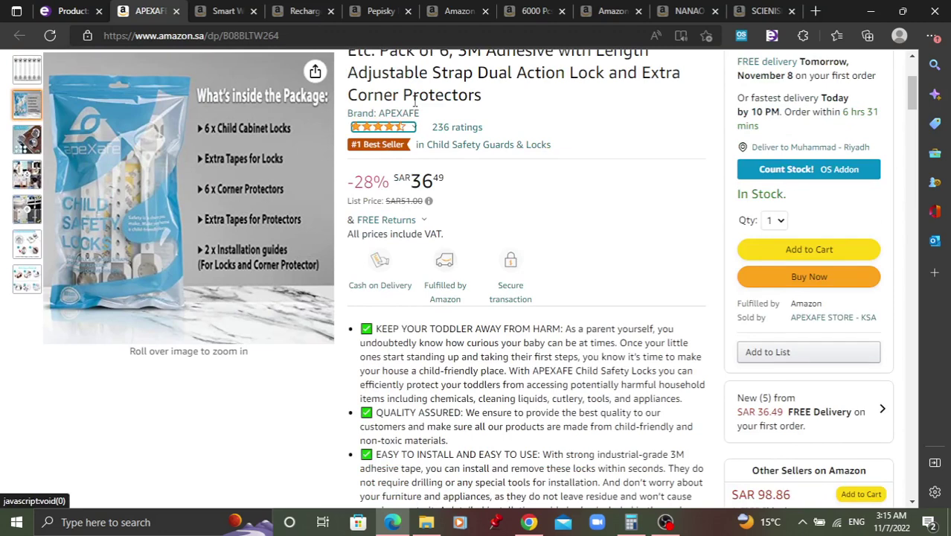
{"action": "scroll", "coordinate": [521, 237], "scroll_direction": "up", "scroll_amount": 1}
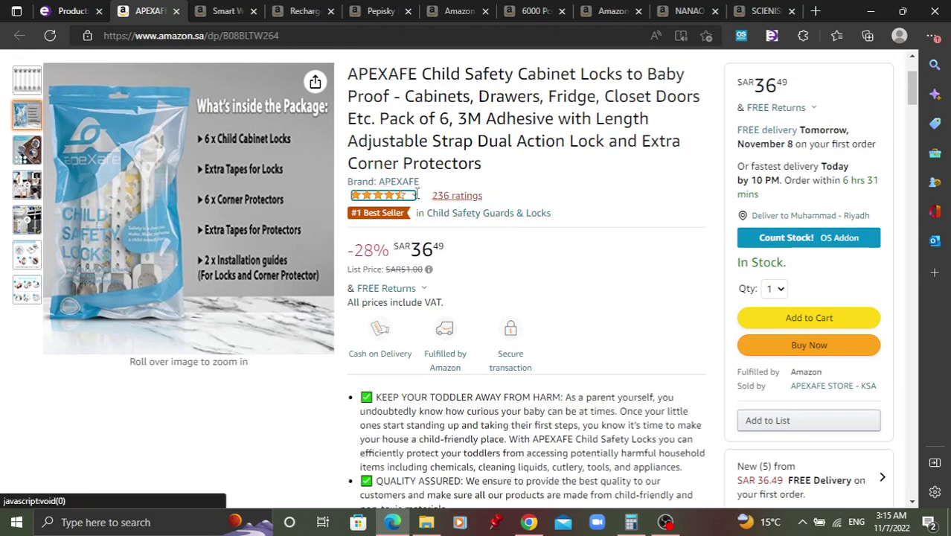
Open the list of all sellers' offers for the cabinet locks and compare their prices, delivery terms and sellers.
{"action": "scroll", "coordinate": [748, 249], "scroll_direction": "down", "scroll_amount": 2}
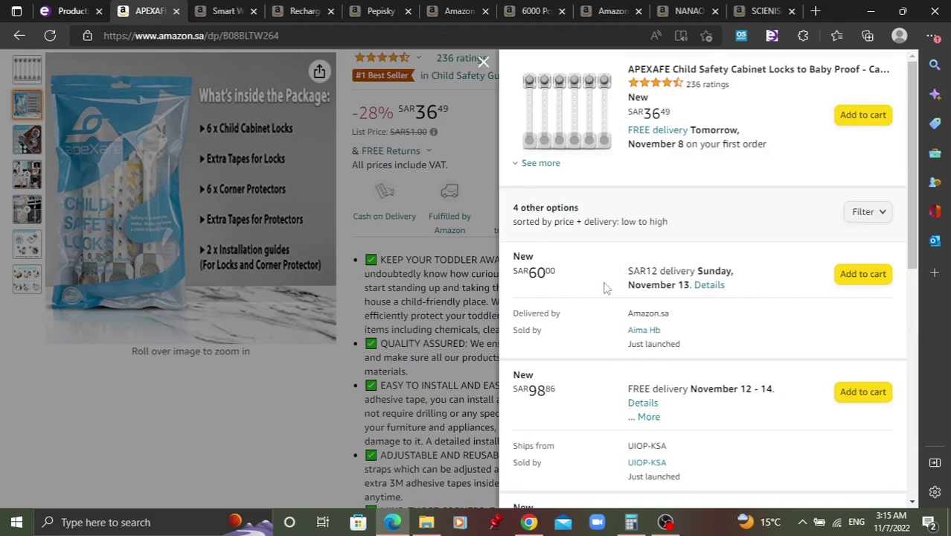
{"action": "scroll", "coordinate": [606, 288], "scroll_direction": "down", "scroll_amount": 1}
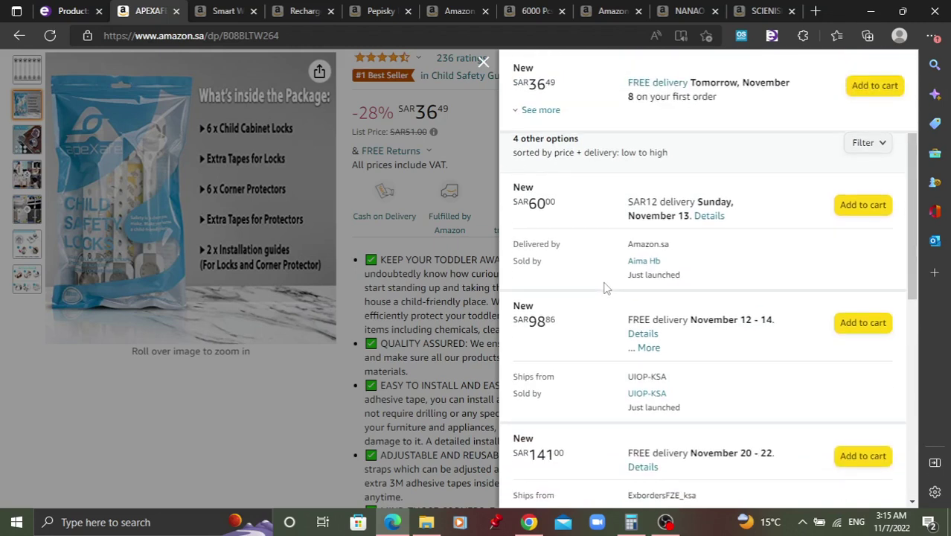
{"action": "scroll", "coordinate": [607, 288], "scroll_direction": "down", "scroll_amount": 1}
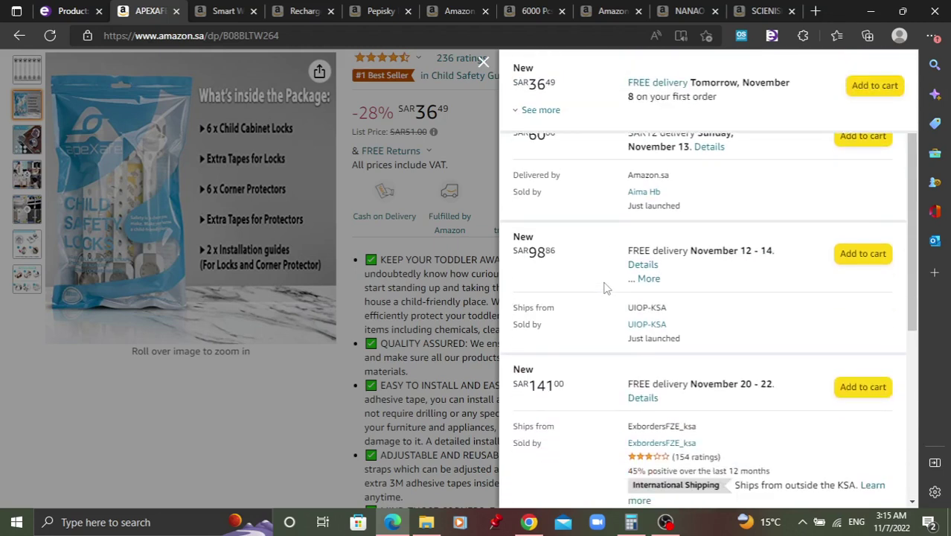
{"action": "scroll", "coordinate": [606, 288], "scroll_direction": "down", "scroll_amount": 1}
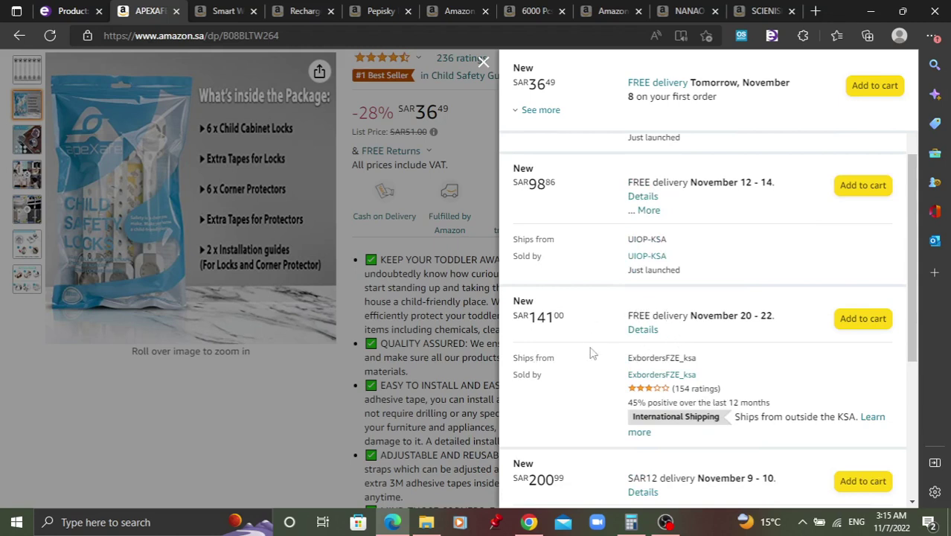
{"action": "scroll", "coordinate": [632, 376], "scroll_direction": "down", "scroll_amount": 3}
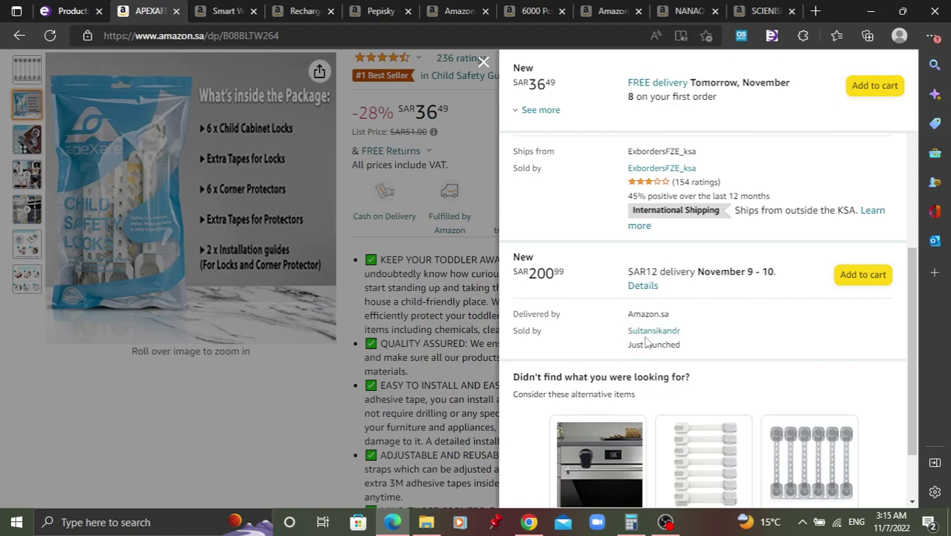
{"action": "scroll", "coordinate": [652, 347], "scroll_direction": "up", "scroll_amount": 4}
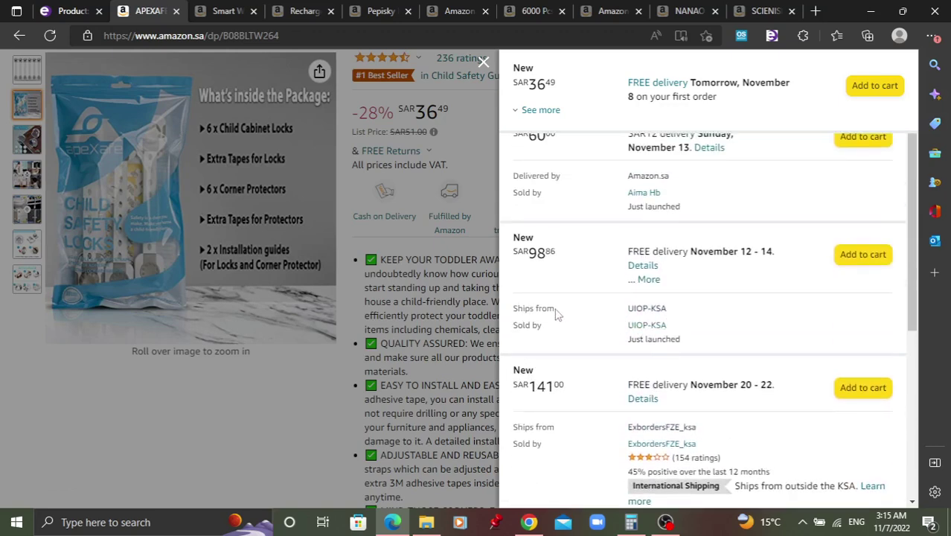
{"action": "scroll", "coordinate": [652, 326], "scroll_direction": "up", "scroll_amount": 2}
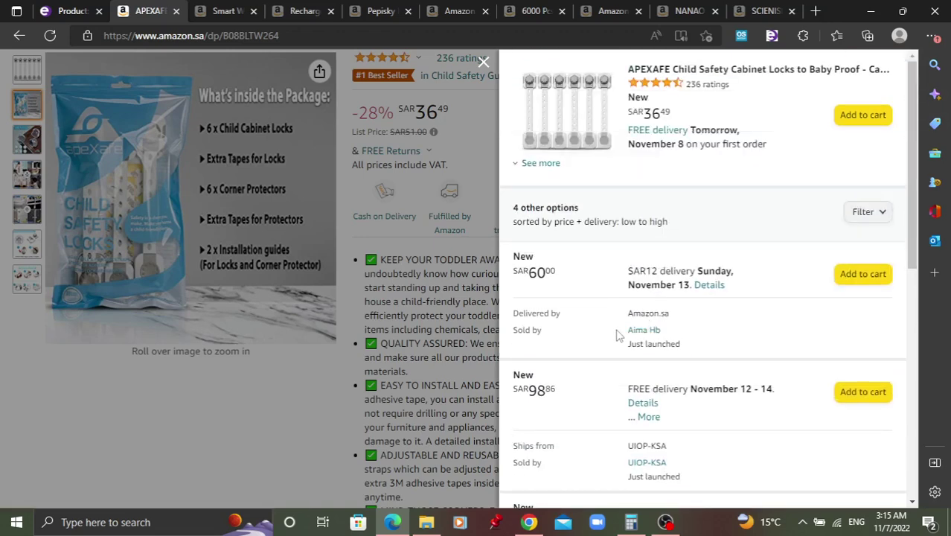
Expand the featured offer's delivery and seller details, and close the offers list to return to the listing.
{"action": "left_click", "coordinate": [525, 167]}
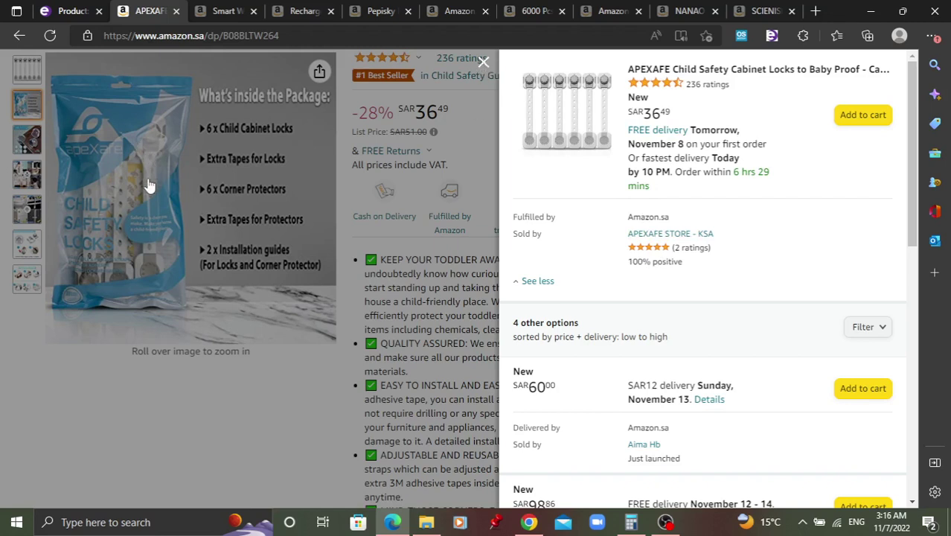
{"action": "left_click", "coordinate": [110, 158]}
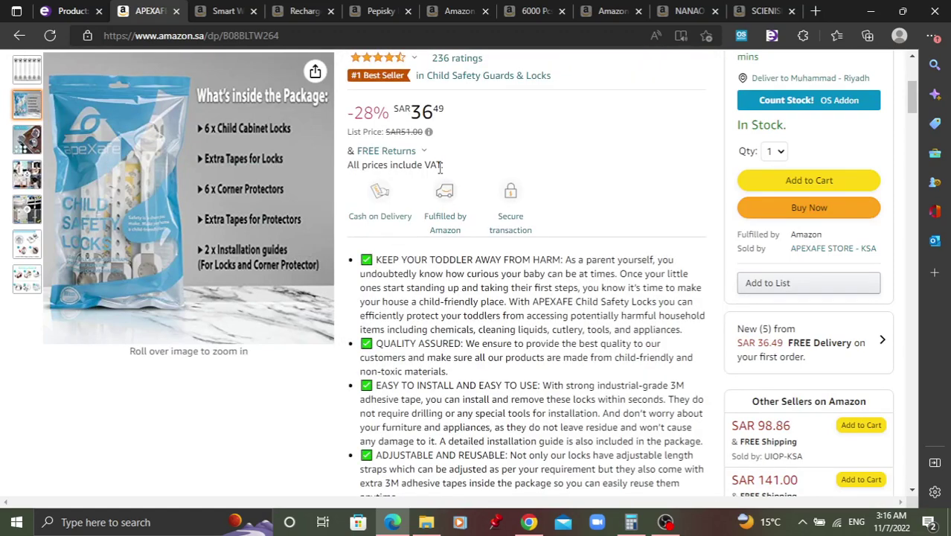
{"action": "scroll", "coordinate": [439, 177], "scroll_direction": "up", "scroll_amount": 1}
{"action": "scroll", "coordinate": [439, 177], "scroll_direction": "up", "scroll_amount": 1}
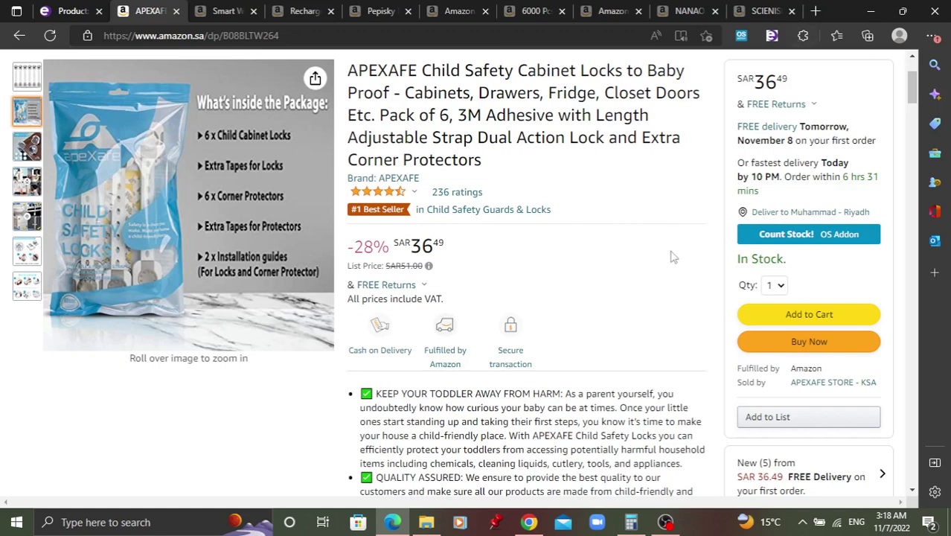
Close the cabinet locks' Amazon listing and its Egrow product details to return to the Product Tracker.
{"action": "scroll", "coordinate": [674, 257], "scroll_direction": "down", "scroll_amount": 1}
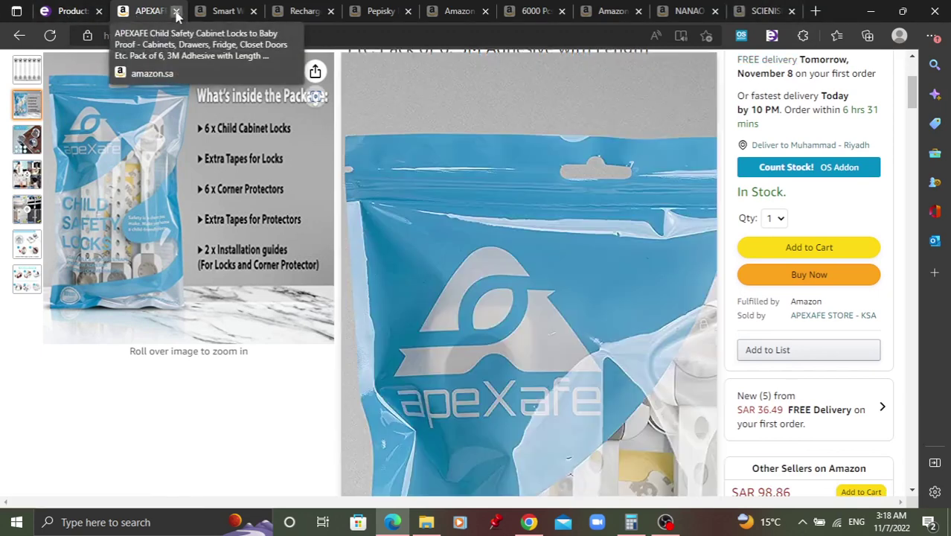
{"action": "left_click", "coordinate": [176, 12]}
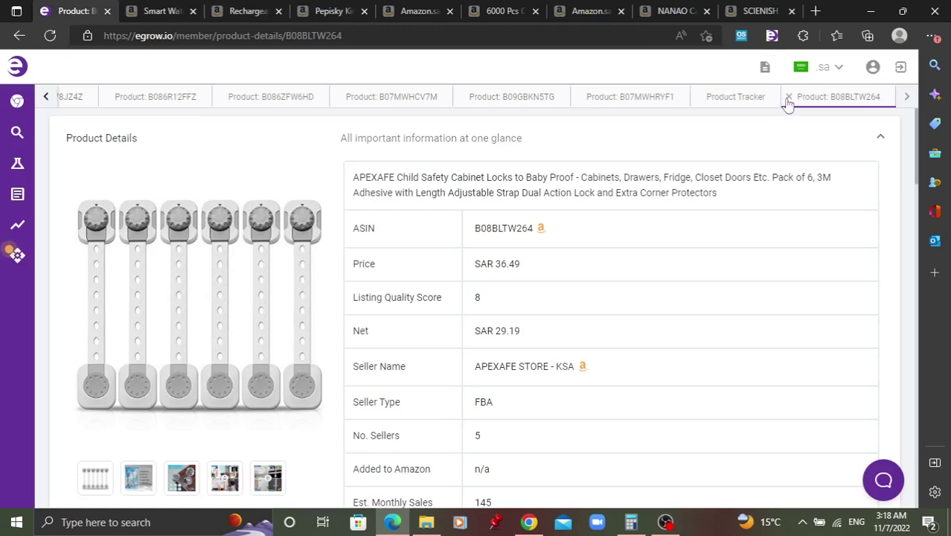
{"action": "left_click", "coordinate": [788, 97]}
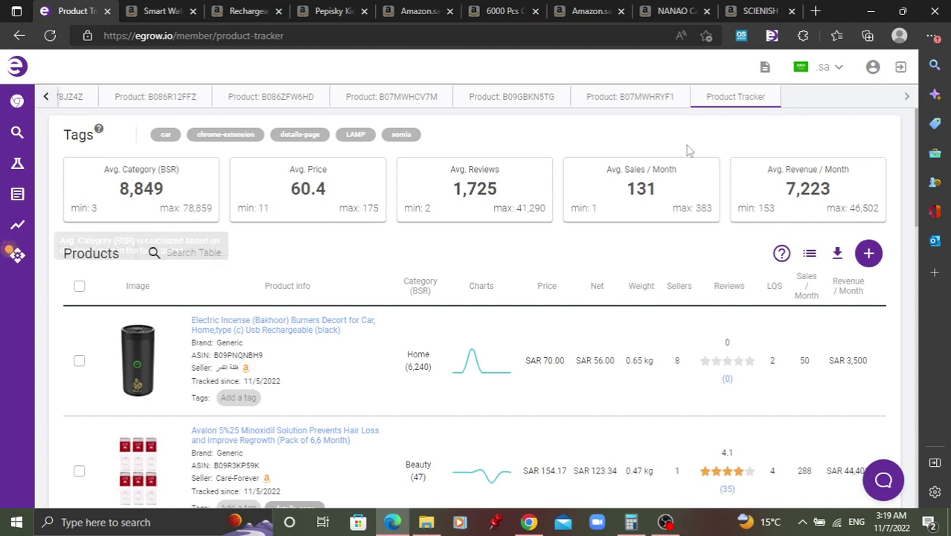
Open the Product Tracker's form for adding products by ASIN or Amazon URL, and close it without adding anything.
{"action": "left_click", "coordinate": [867, 256]}
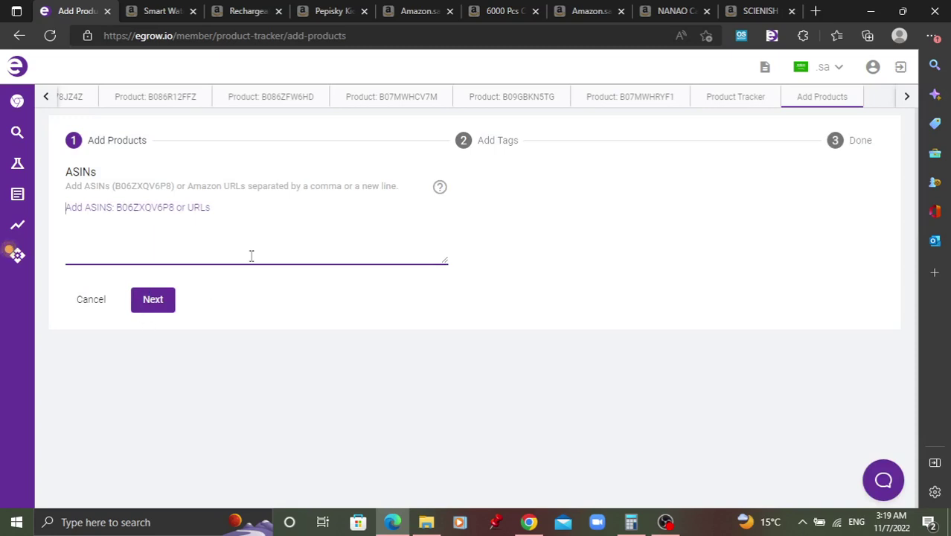
{"action": "left_click", "coordinate": [782, 109]}
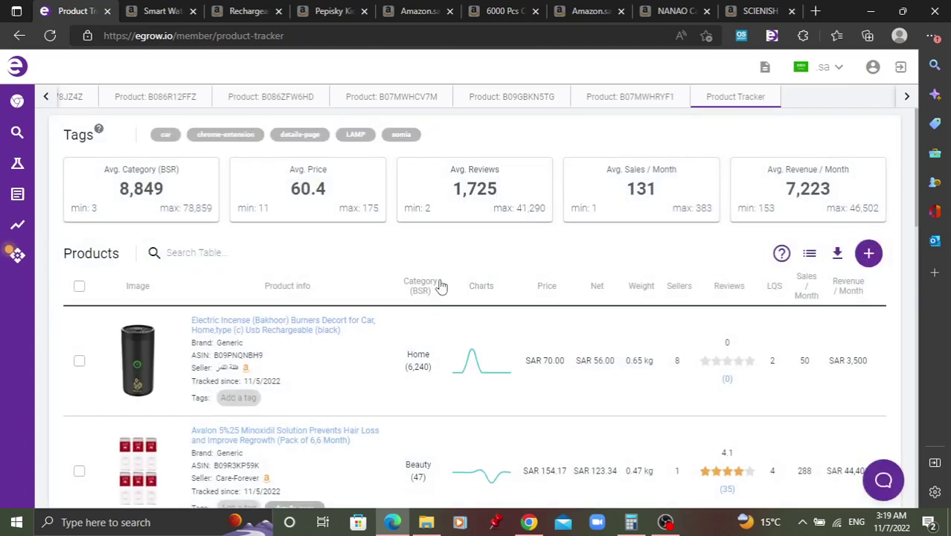
Expand the electric incense burner's history chart and examine its price, estimated sales and BSR curves.
{"action": "scroll", "coordinate": [439, 284], "scroll_direction": "down", "scroll_amount": 1}
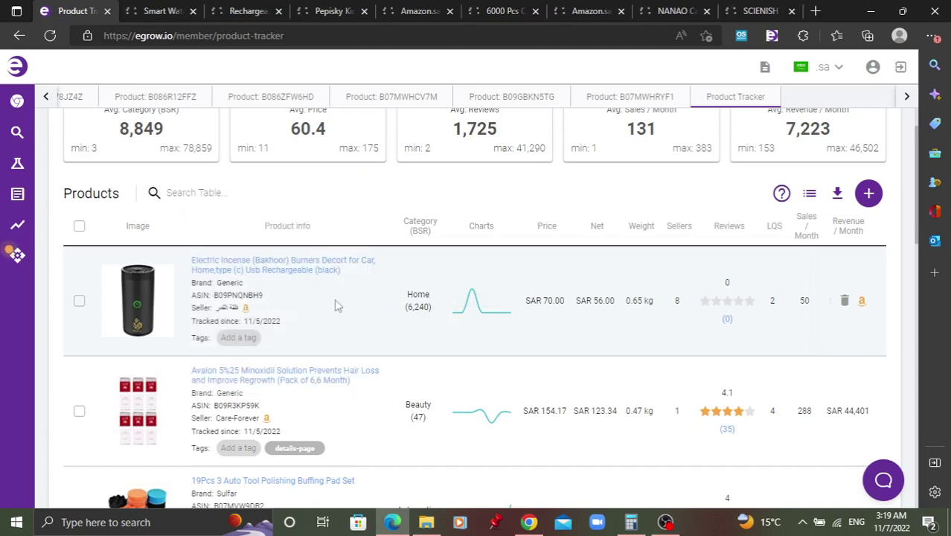
{"action": "mouse_move", "coordinate": [474, 298]}
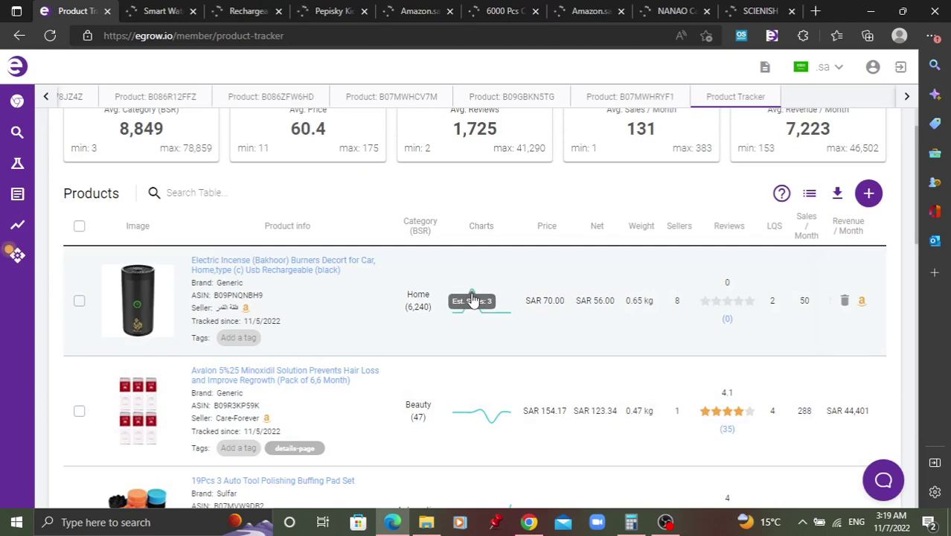
{"action": "left_click", "coordinate": [474, 298]}
{"action": "scroll", "coordinate": [475, 344], "scroll_direction": "down", "scroll_amount": 1}
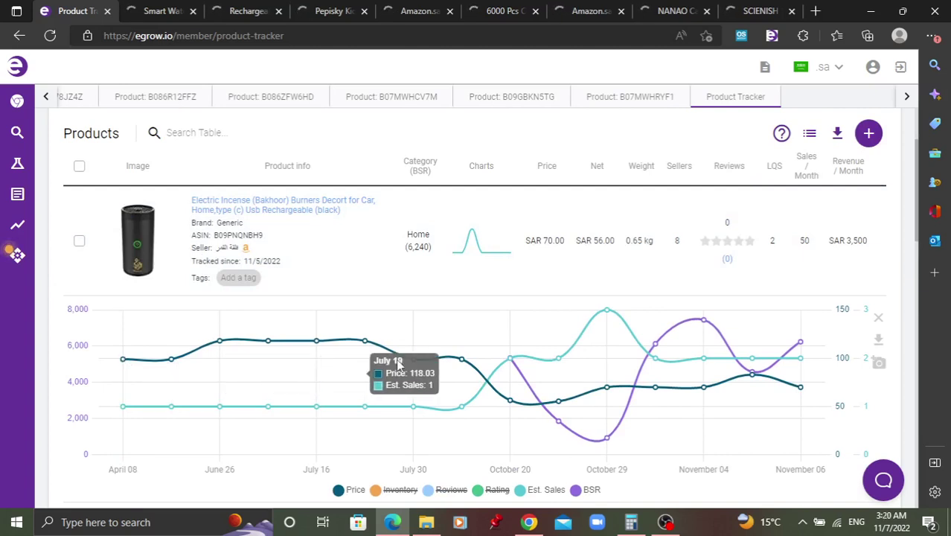
{"action": "scroll", "coordinate": [444, 425], "scroll_direction": "down", "scroll_amount": 1}
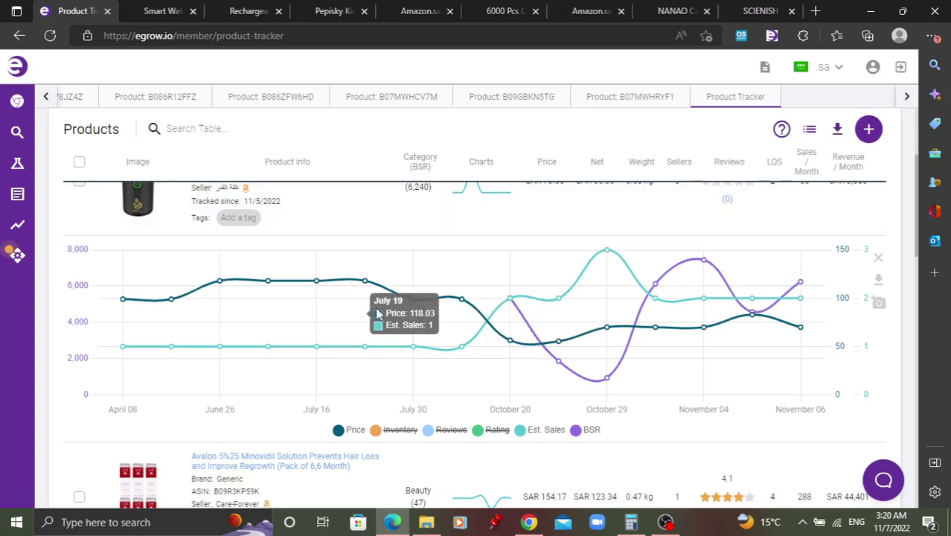
Expand the Avalon 5% Minoxidil product's history chart and compare its price, estimated sales and BSR over time.
{"action": "scroll", "coordinate": [376, 312], "scroll_direction": "down", "scroll_amount": 1}
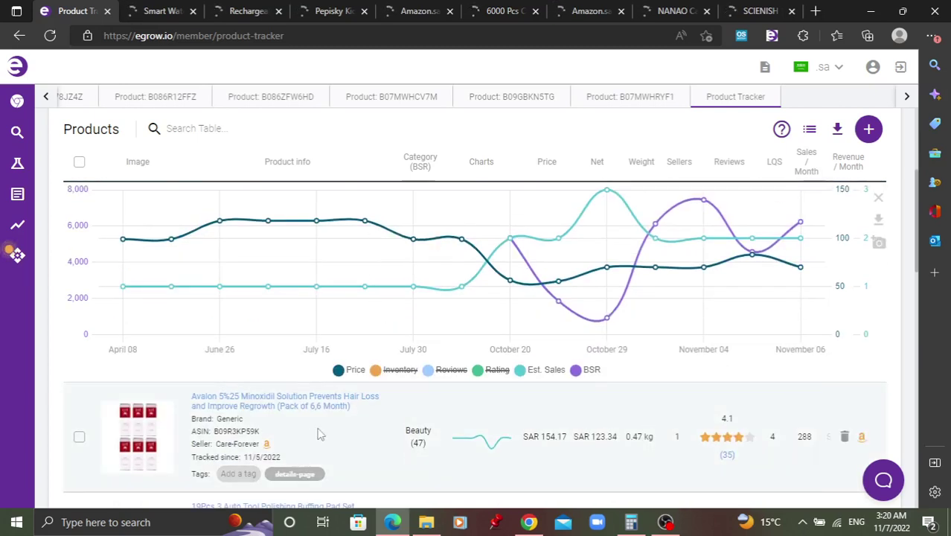
{"action": "scroll", "coordinate": [322, 433], "scroll_direction": "down", "scroll_amount": 1}
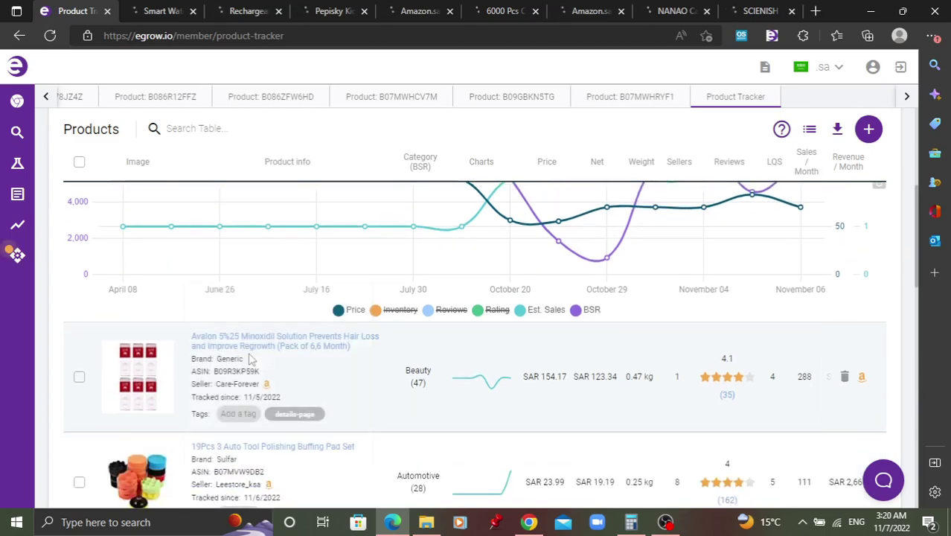
{"action": "left_click", "coordinate": [488, 386]}
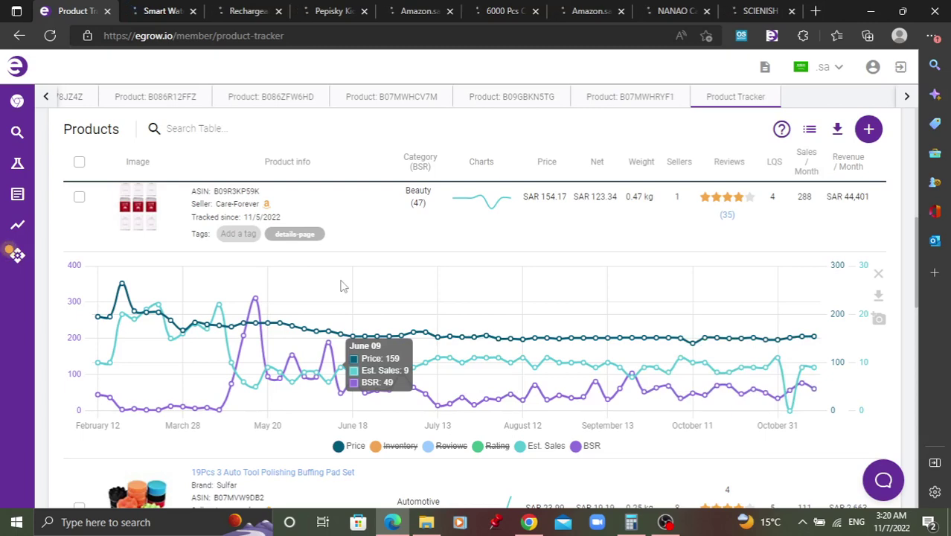
{"action": "scroll", "coordinate": [339, 285], "scroll_direction": "up", "scroll_amount": 1}
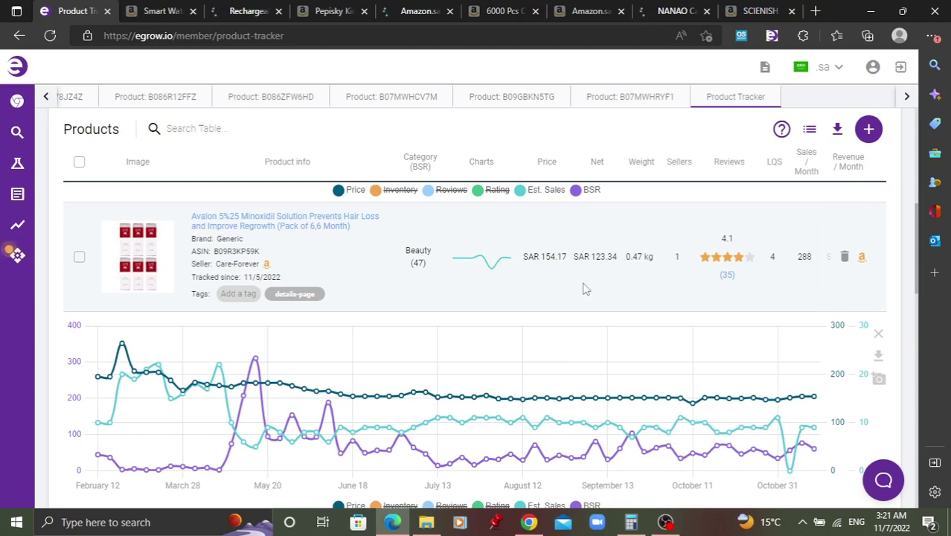
{"action": "mouse_move", "coordinate": [20, 173]}
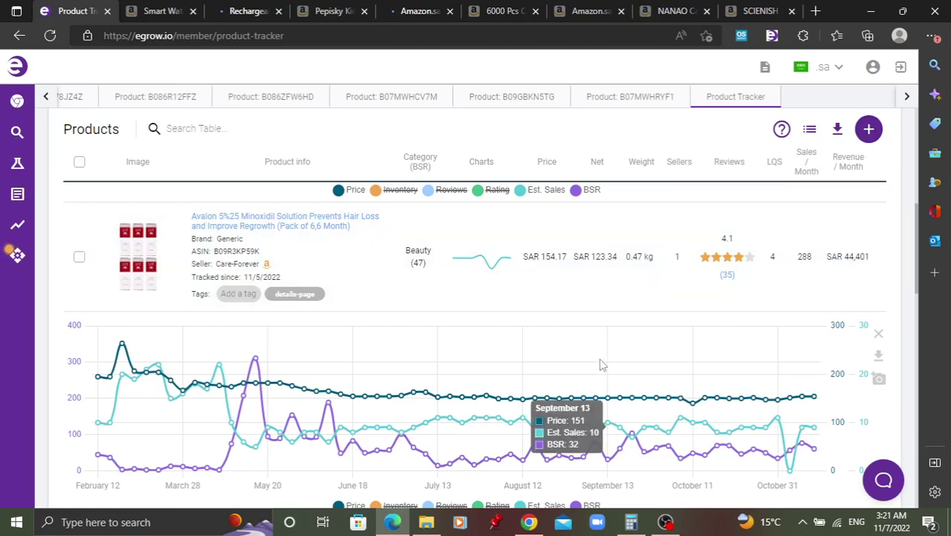
Browse the remaining tracked products' prices, net values, reviews and monthly sales, and return to the tracker's summary averages.
{"action": "scroll", "coordinate": [588, 305], "scroll_direction": "down", "scroll_amount": 4}
{"action": "scroll", "coordinate": [588, 305], "scroll_direction": "down", "scroll_amount": 2}
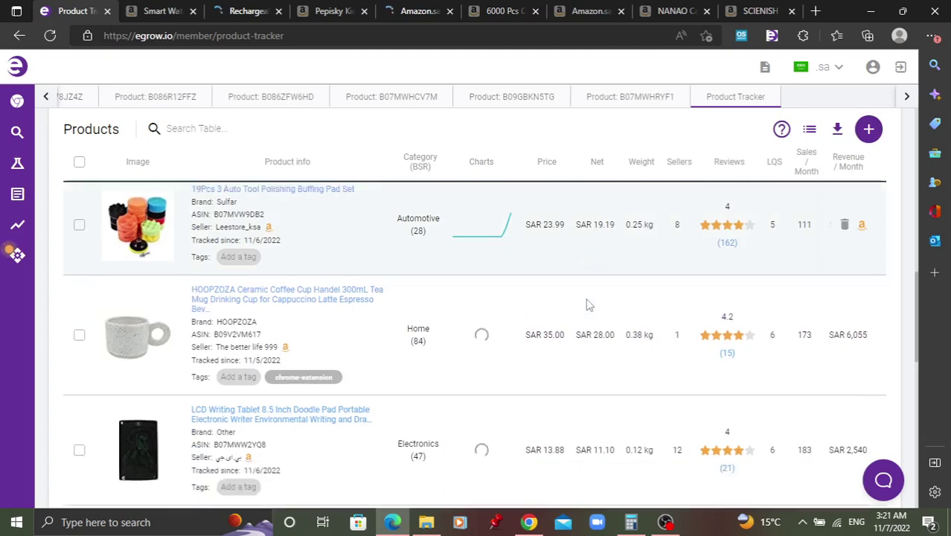
{"action": "scroll", "coordinate": [588, 305], "scroll_direction": "down", "scroll_amount": 3}
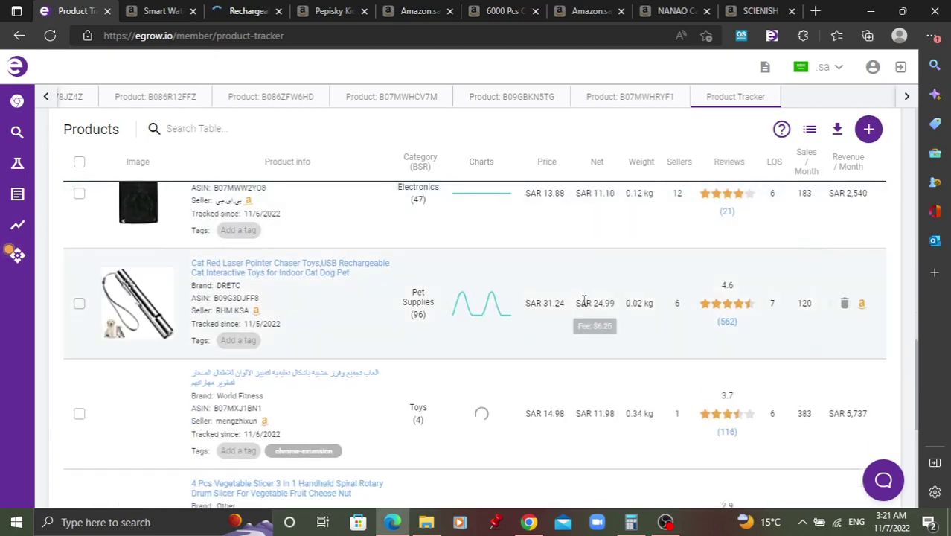
{"action": "scroll", "coordinate": [585, 304], "scroll_direction": "down", "scroll_amount": 4}
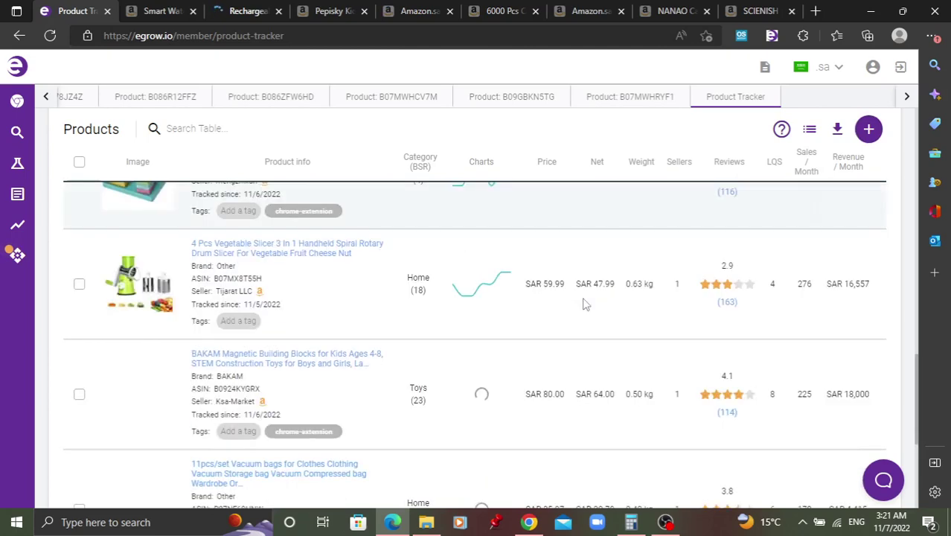
{"action": "scroll", "coordinate": [585, 304], "scroll_direction": "up", "scroll_amount": 2}
{"action": "scroll", "coordinate": [585, 303], "scroll_direction": "up", "scroll_amount": 10}
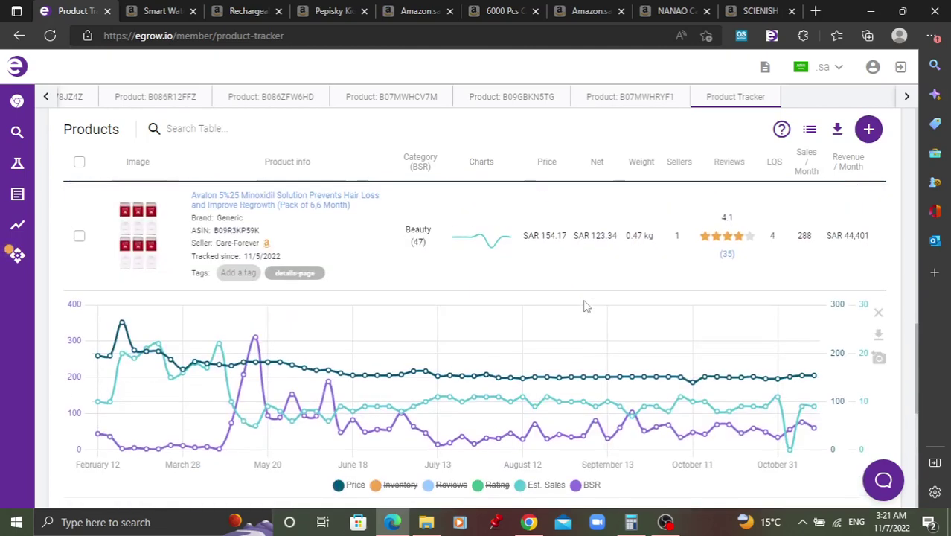
{"action": "scroll", "coordinate": [585, 304], "scroll_direction": "up", "scroll_amount": 3}
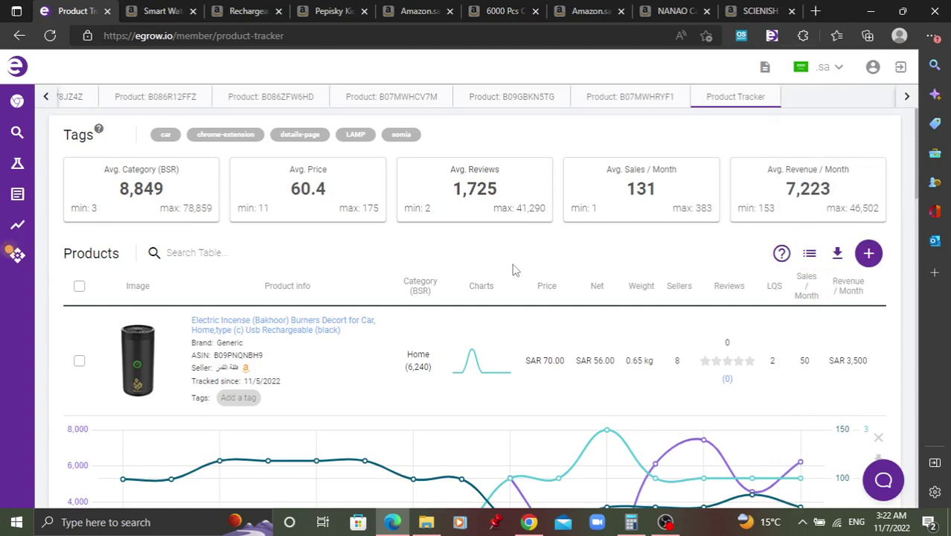
Open Amazon.sa in a new tab with search results for "storge box", and dismiss the in-page find box.
{"action": "left_click", "coordinate": [816, 11]}
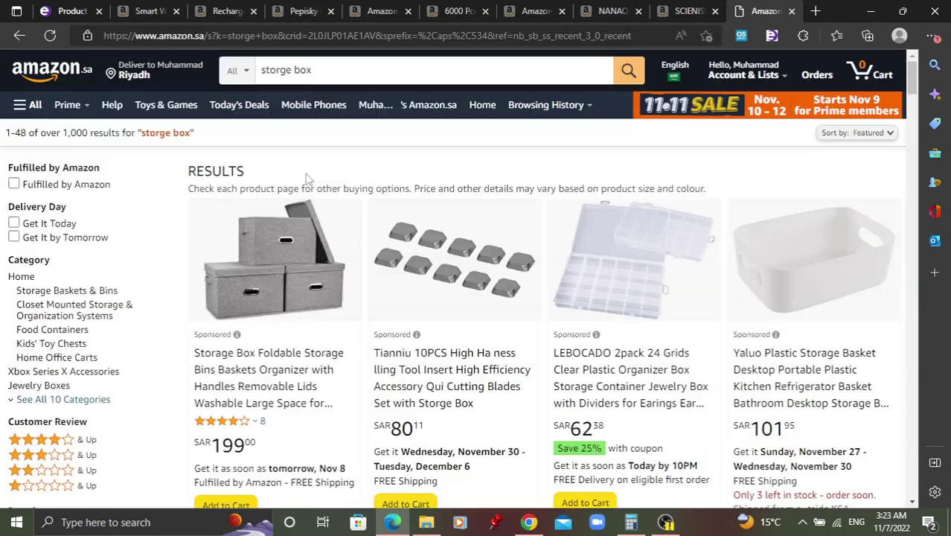
{"action": "key", "text": "ctrl+f"}
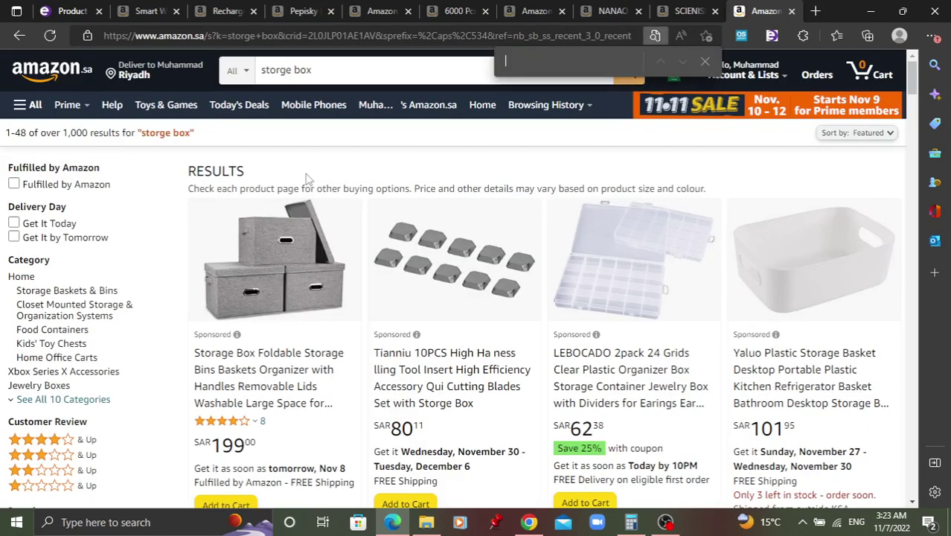
{"action": "left_click", "coordinate": [704, 62]}
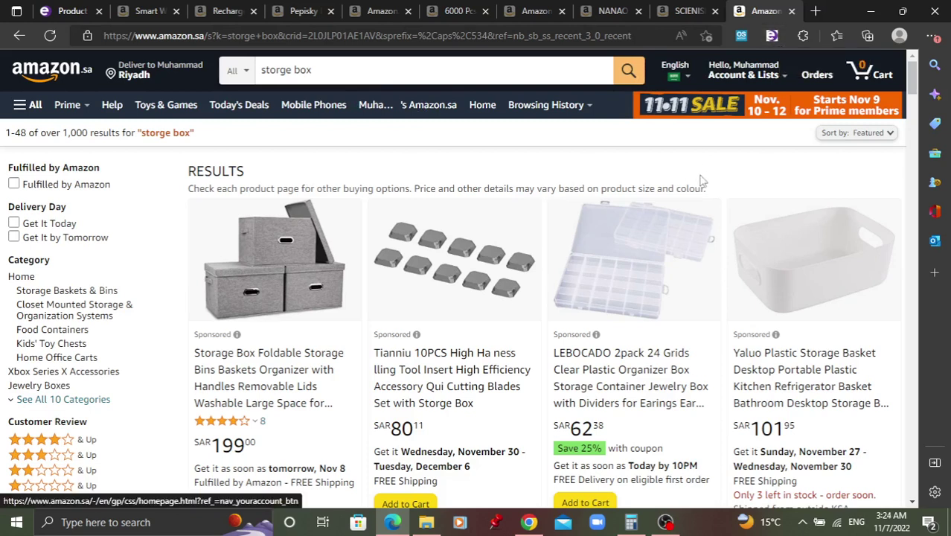
Run the Egrow extension on the "storge box" results, review the listed products' BSR, price, sales and revenue, and close the overlay.
{"action": "scroll", "coordinate": [719, 283], "scroll_direction": "down", "scroll_amount": 5}
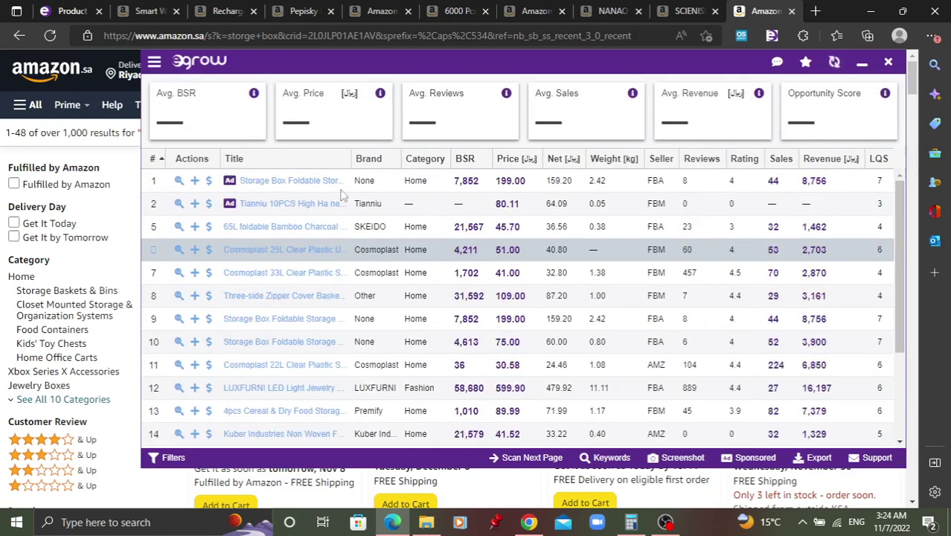
{"action": "mouse_move", "coordinate": [266, 191]}
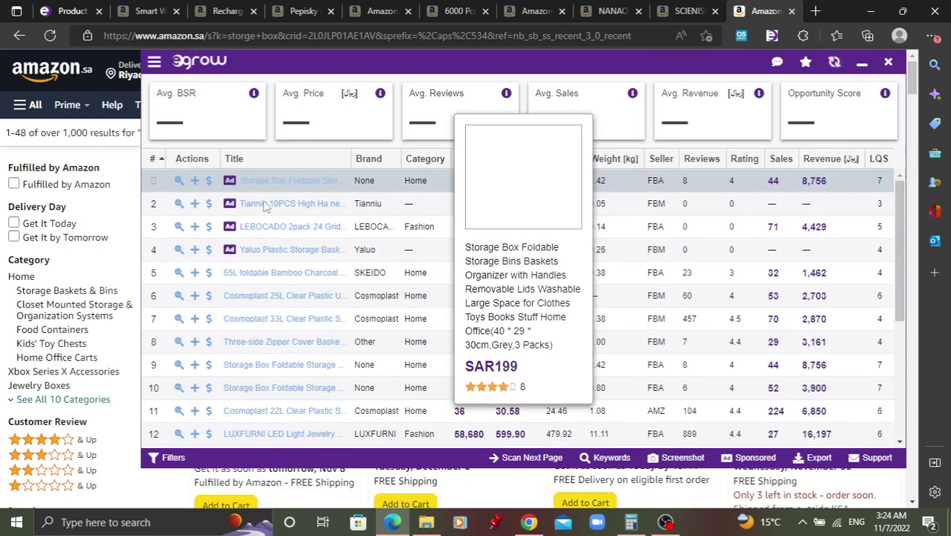
{"action": "mouse_move", "coordinate": [300, 296]}
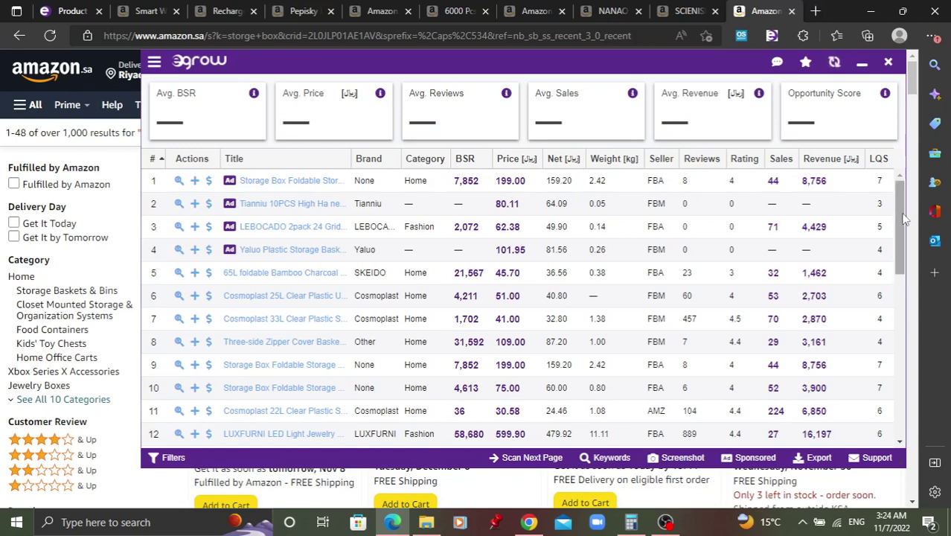
{"action": "scroll", "coordinate": [903, 239], "scroll_direction": "down", "scroll_amount": 1}
{"action": "scroll", "coordinate": [903, 246], "scroll_direction": "down", "scroll_amount": 1}
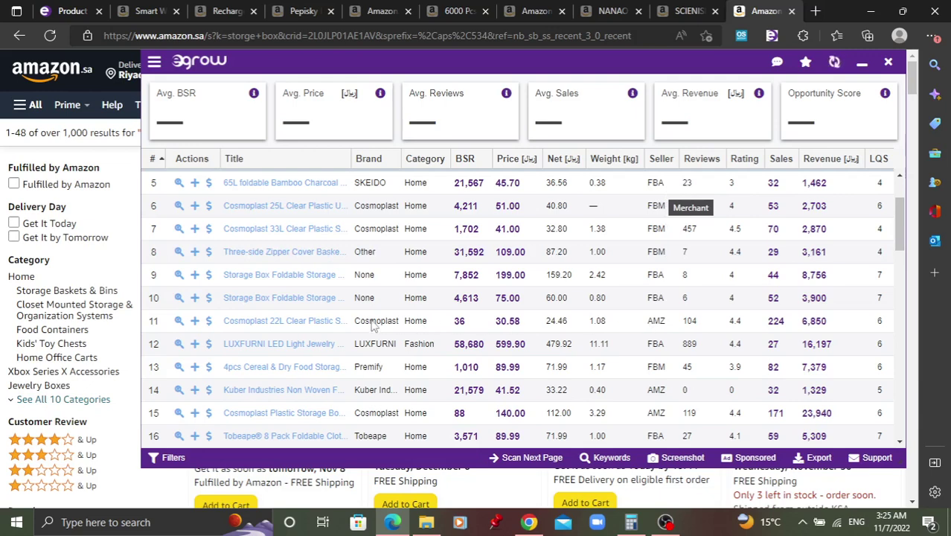
{"action": "mouse_move", "coordinate": [303, 328]}
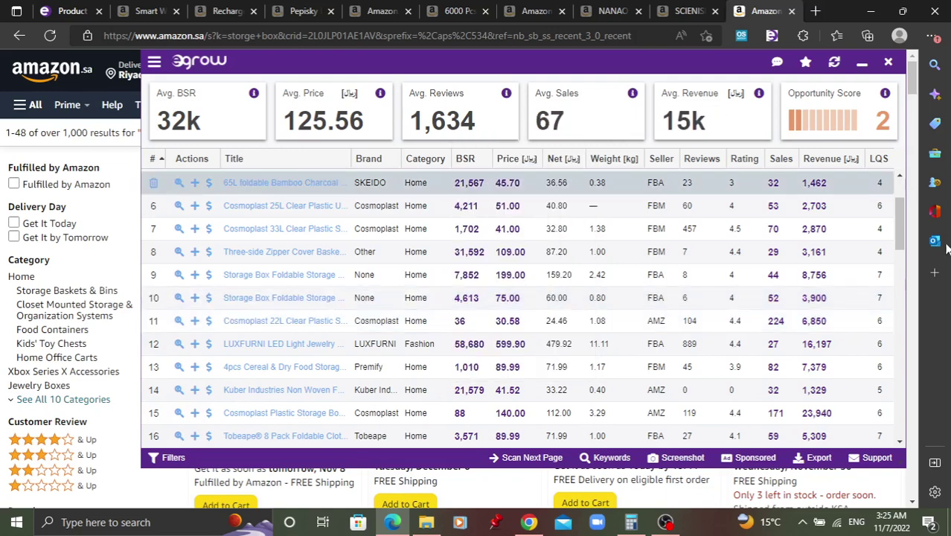
{"action": "left_click_drag", "start_coordinate": [901, 223], "coordinate": [904, 241]}
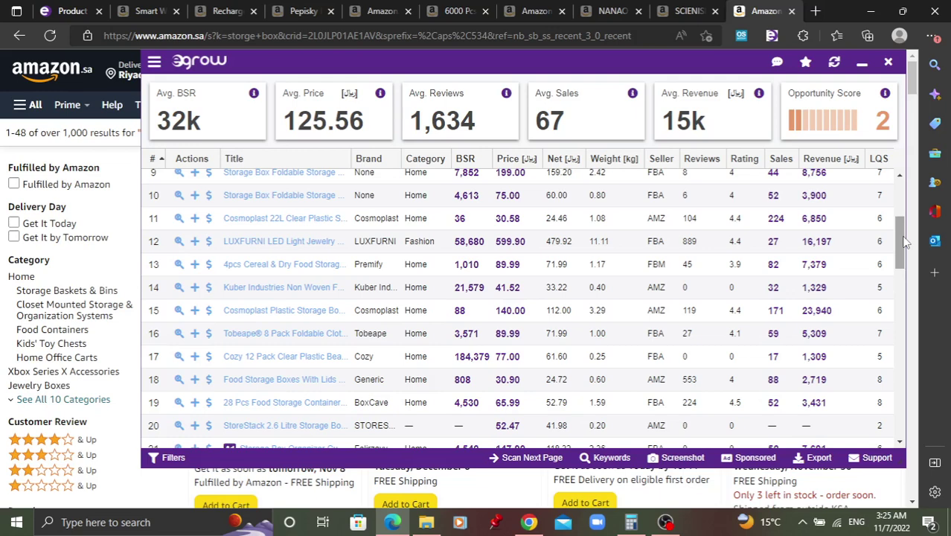
{"action": "left_click", "coordinate": [889, 63]}
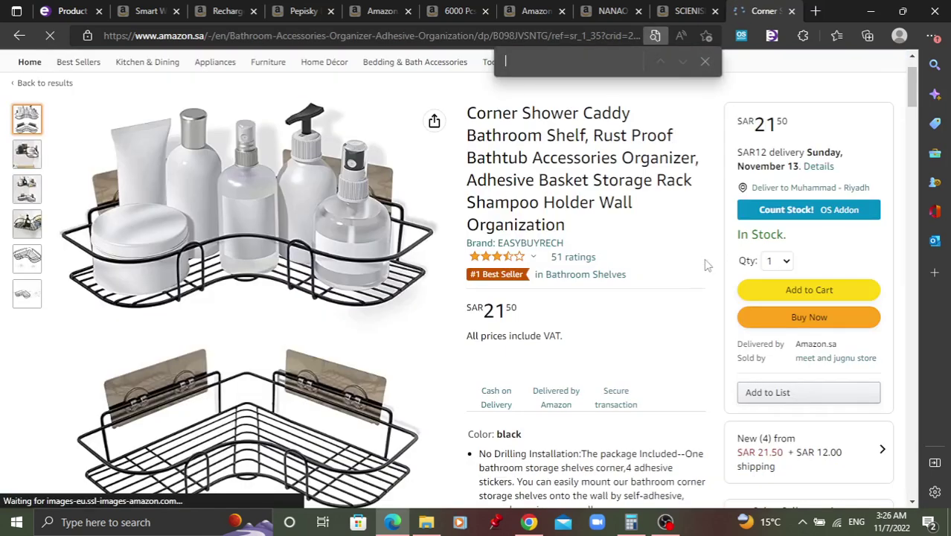
Run the Egrow extension on the Corner Shower Caddy listing, check its BSR, net value, sales and reviews, and close the overlay.
{"action": "left_click", "coordinate": [705, 61]}
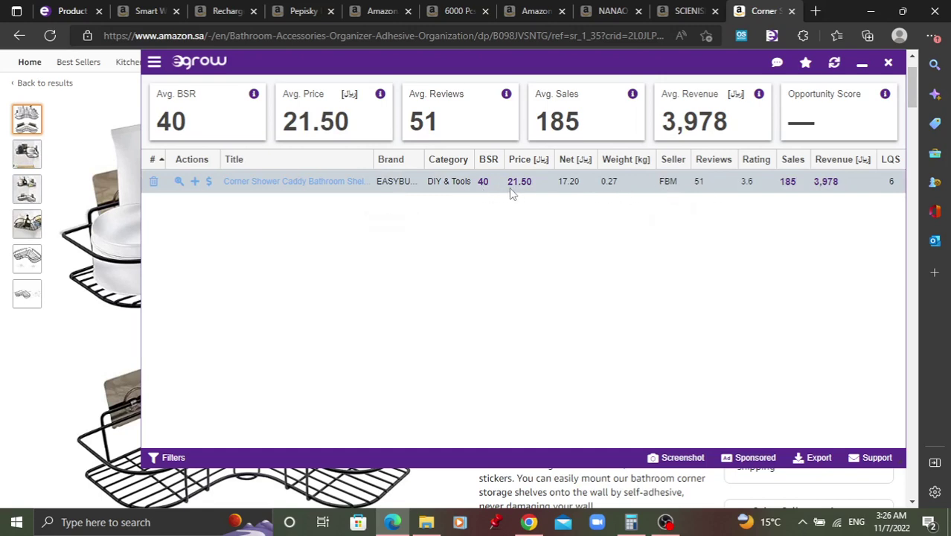
{"action": "mouse_move", "coordinate": [568, 193]}
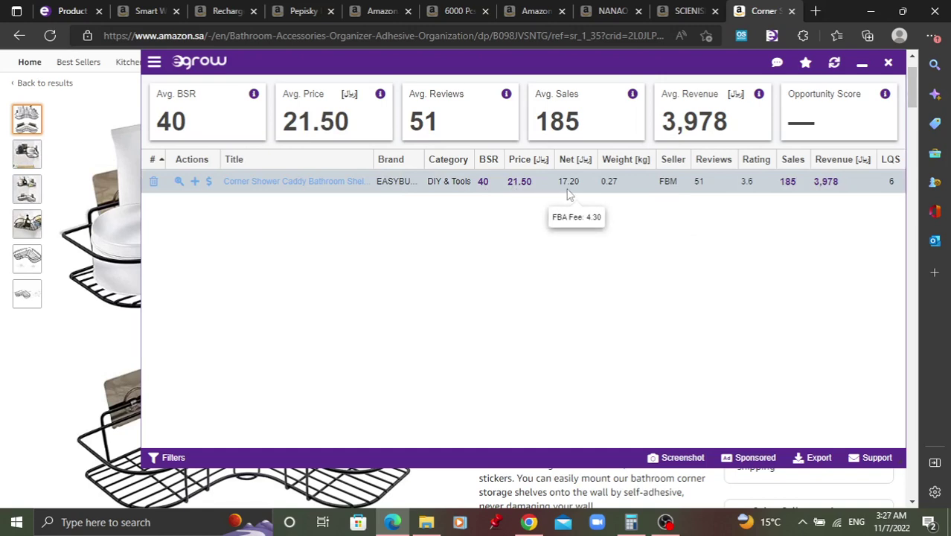
{"action": "mouse_move", "coordinate": [563, 130]}
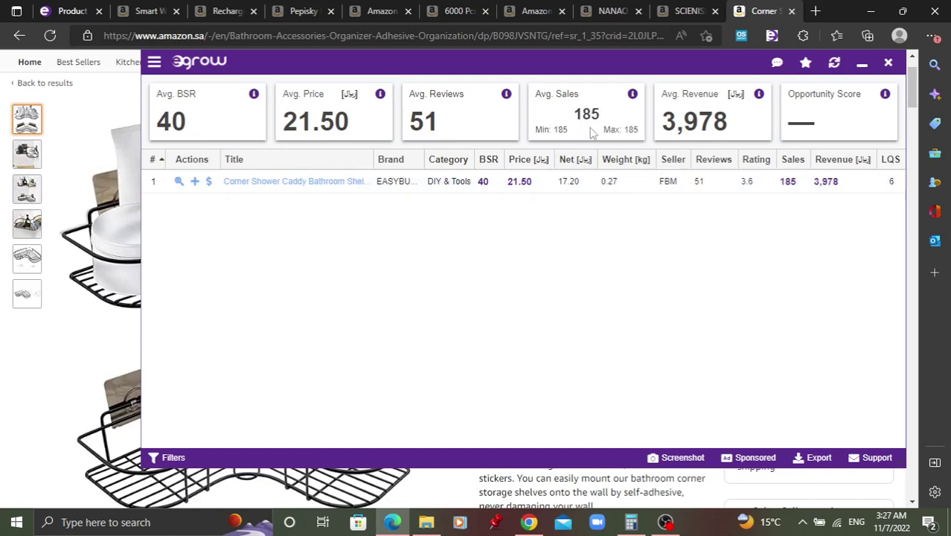
{"action": "mouse_move", "coordinate": [421, 119]}
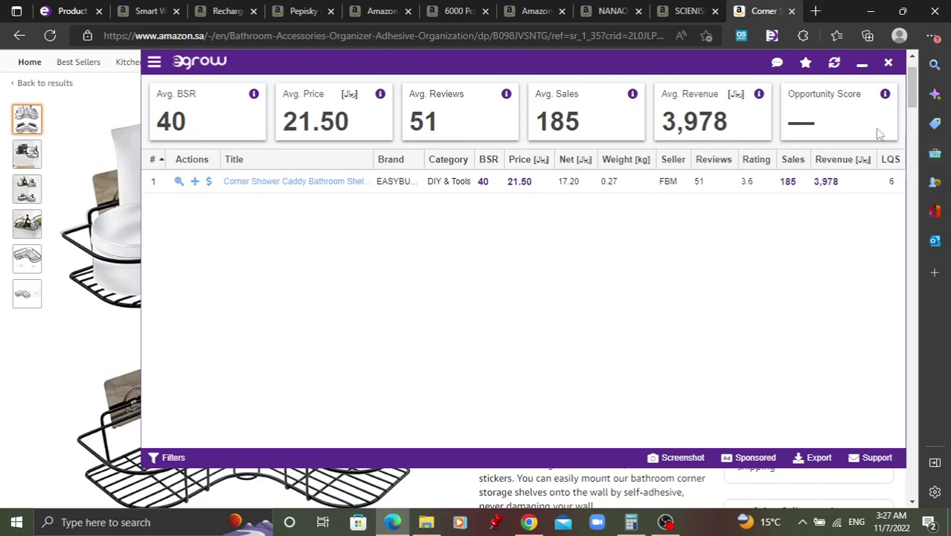
{"action": "left_click", "coordinate": [888, 65]}
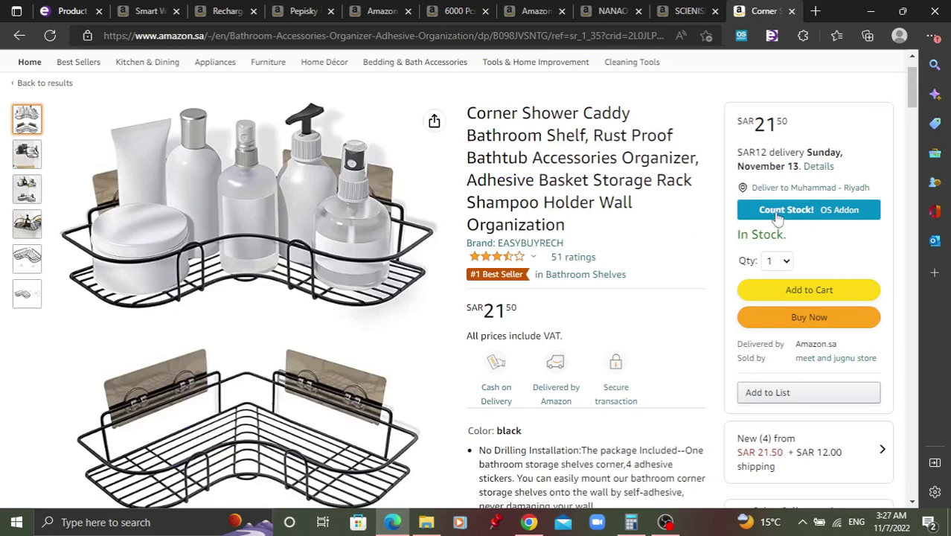
Examine the Corner Shower Caddy listing's description, package dimensions, weight, Best Sellers Rank and other sellers' prices.
{"action": "scroll", "coordinate": [774, 219], "scroll_direction": "down", "scroll_amount": 1}
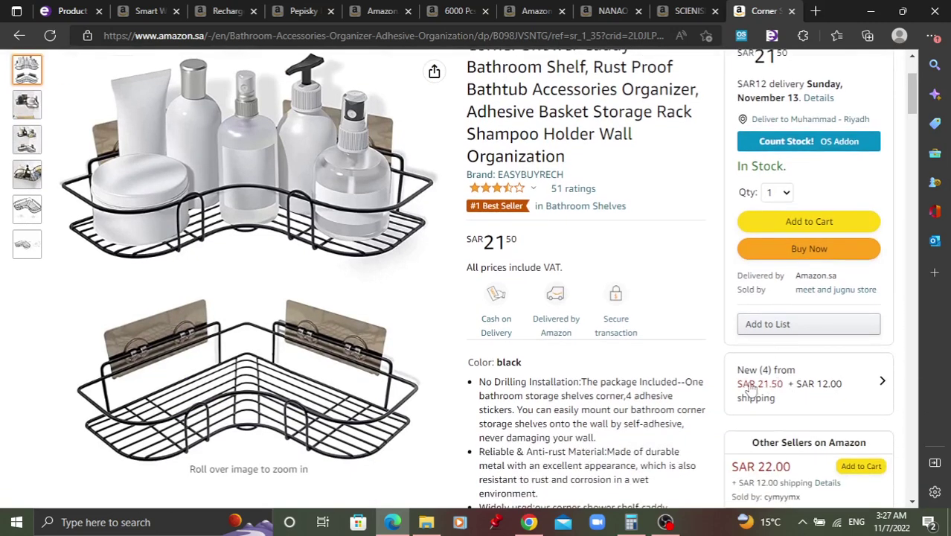
{"action": "scroll", "coordinate": [623, 301], "scroll_direction": "down", "scroll_amount": 5}
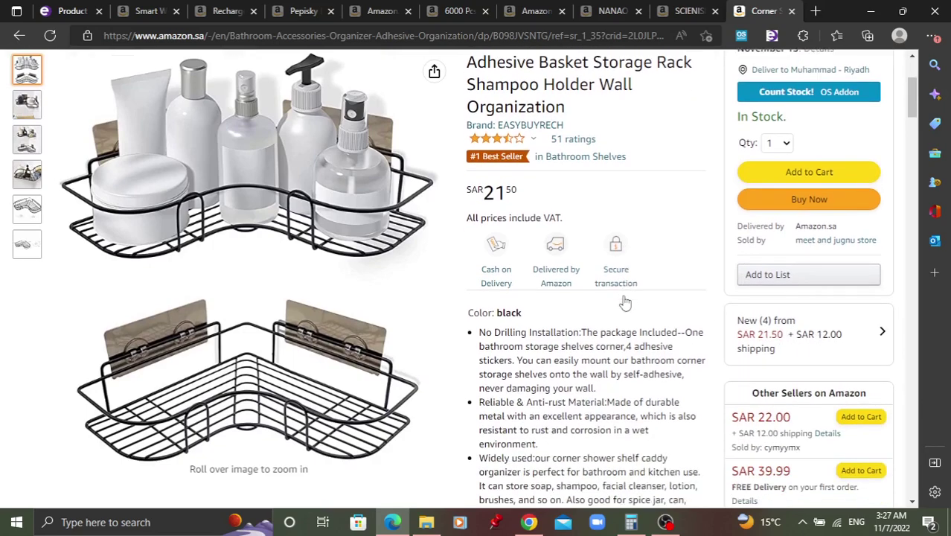
{"action": "scroll", "coordinate": [621, 320], "scroll_direction": "down", "scroll_amount": 4}
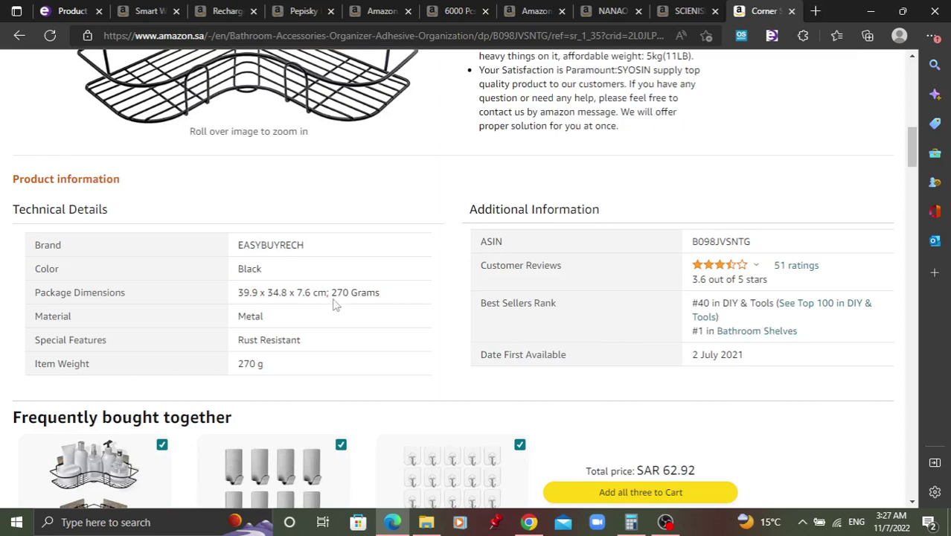
{"action": "scroll", "coordinate": [757, 227], "scroll_direction": "up", "scroll_amount": 5}
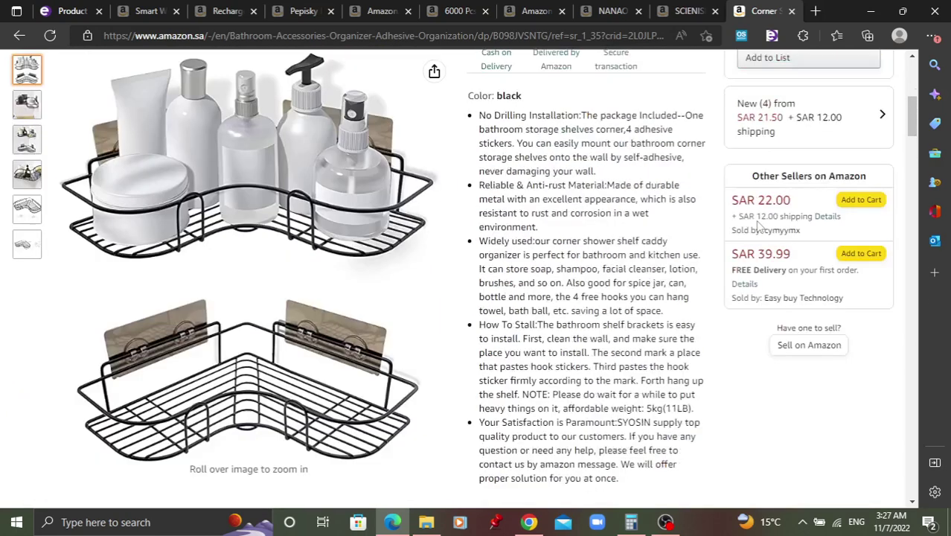
{"action": "mouse_move", "coordinate": [394, 164]}
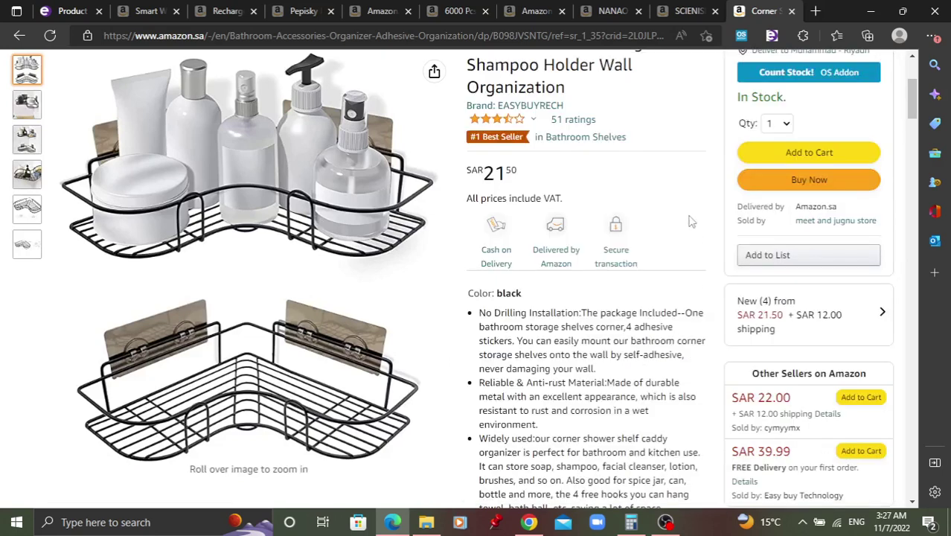
{"action": "scroll", "coordinate": [692, 255], "scroll_direction": "up", "scroll_amount": 2}
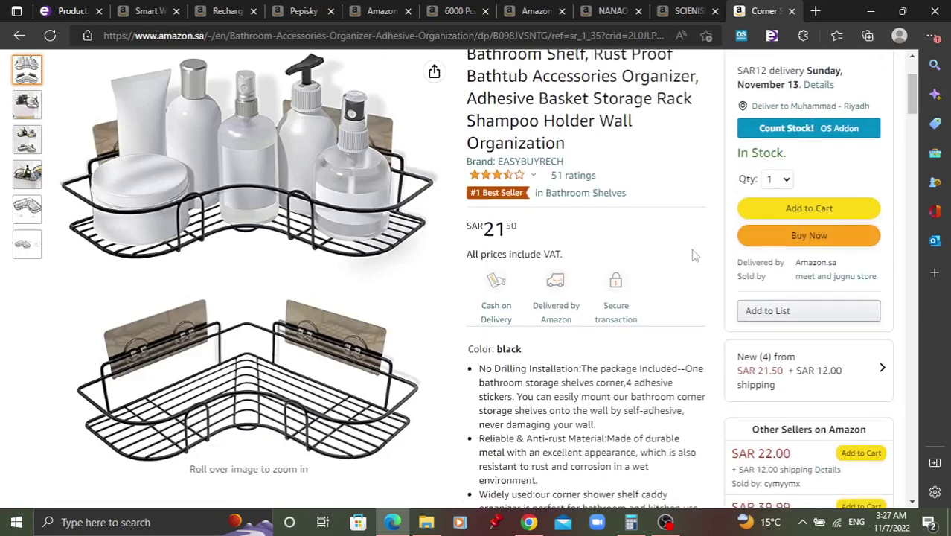
{"action": "scroll", "coordinate": [693, 255], "scroll_direction": "down", "scroll_amount": 1}
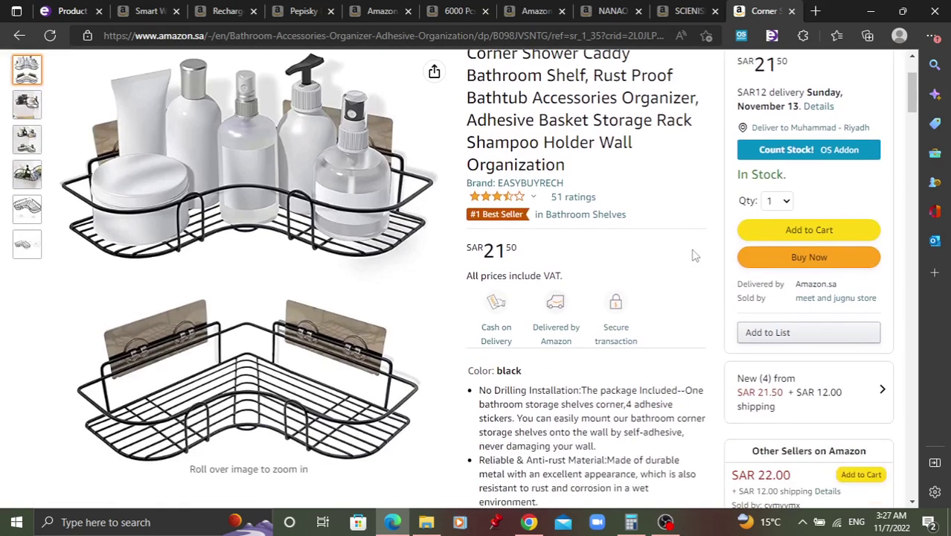
Open all new offers for the Corner Shower Caddy, compare the sellers' prices, delivery terms and ratings, and close the offer list.
{"action": "left_click", "coordinate": [774, 380]}
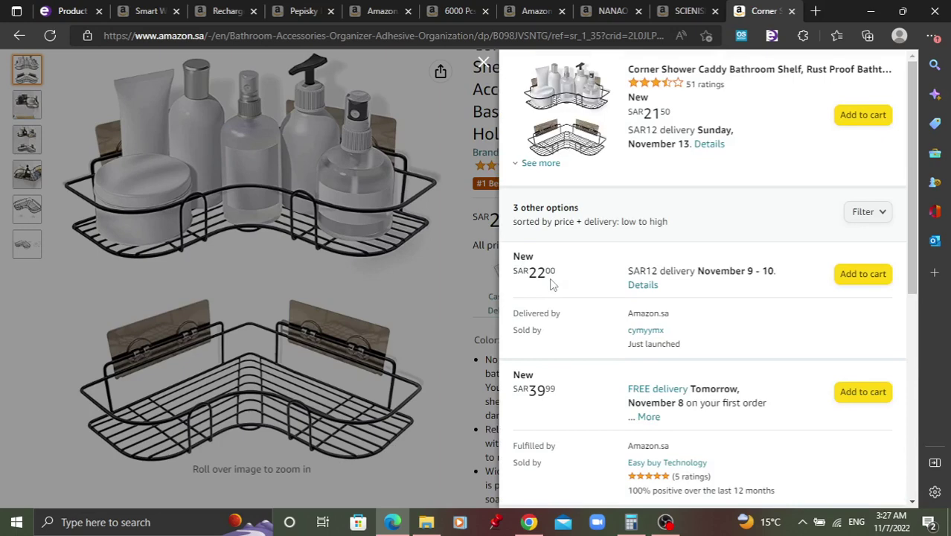
{"action": "scroll", "coordinate": [618, 300], "scroll_direction": "down", "scroll_amount": 1}
{"action": "scroll", "coordinate": [562, 325], "scroll_direction": "down", "scroll_amount": 1}
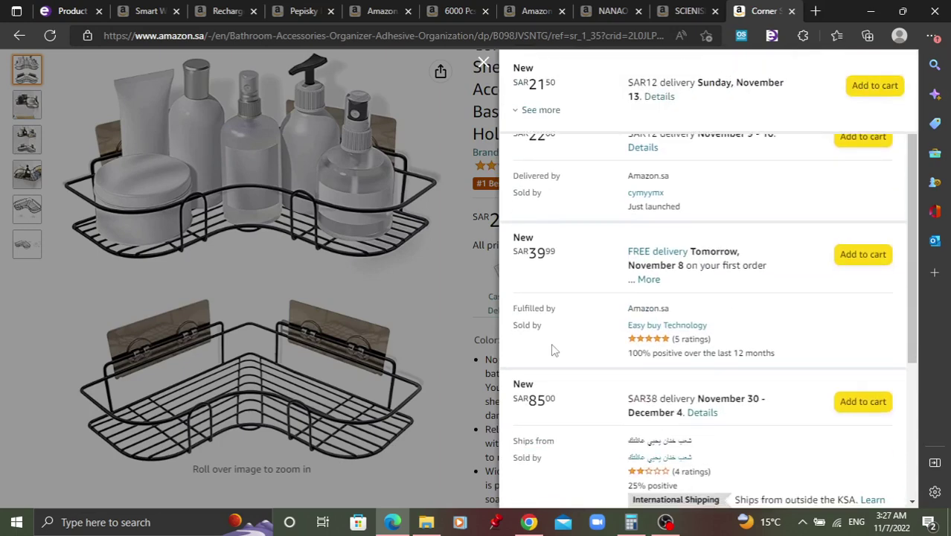
{"action": "scroll", "coordinate": [555, 323], "scroll_direction": "down", "scroll_amount": 1}
{"action": "scroll", "coordinate": [558, 339], "scroll_direction": "down", "scroll_amount": 1}
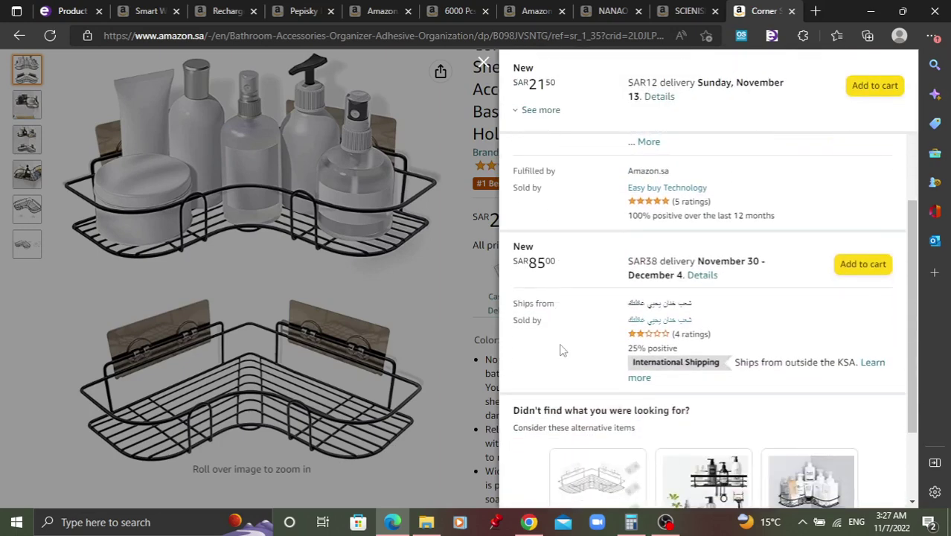
{"action": "scroll", "coordinate": [562, 350], "scroll_direction": "up", "scroll_amount": 3}
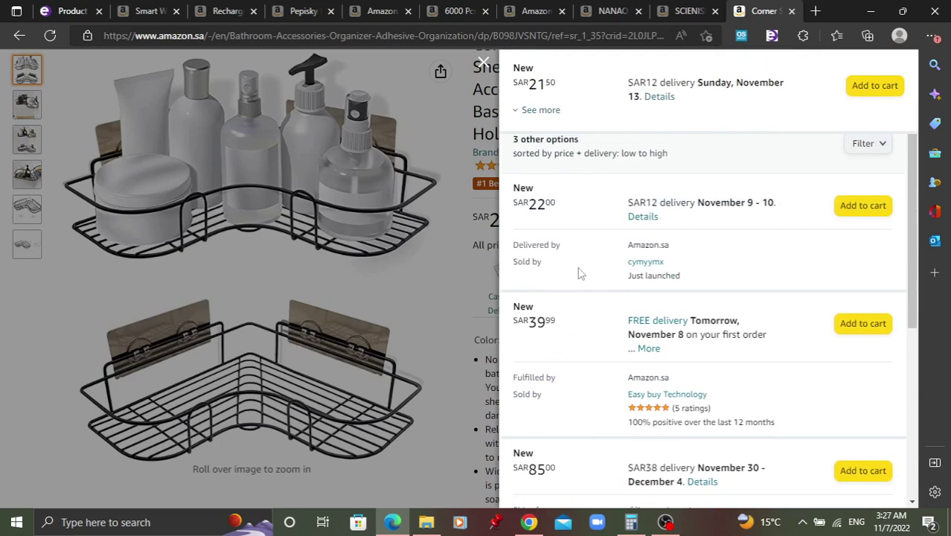
{"action": "scroll", "coordinate": [581, 274], "scroll_direction": "up", "scroll_amount": 1}
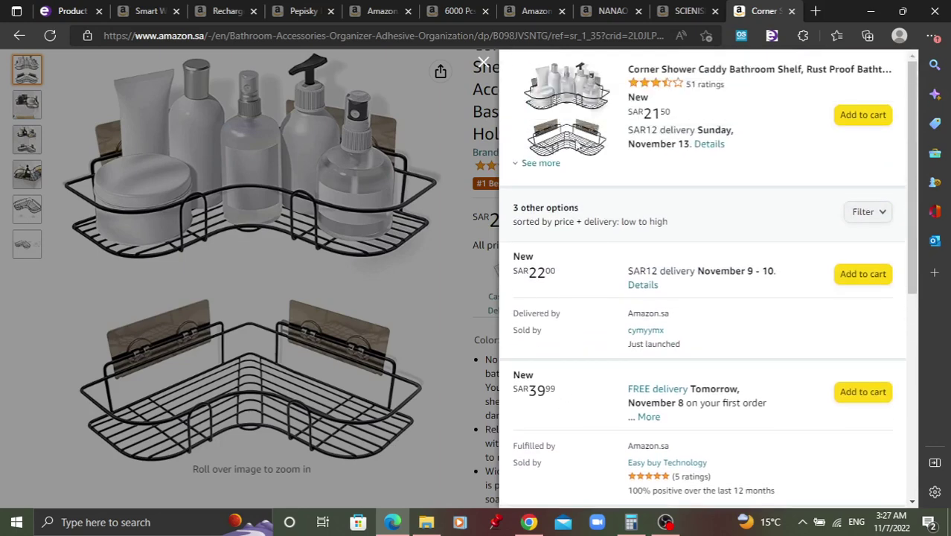
{"action": "left_click", "coordinate": [484, 63]}
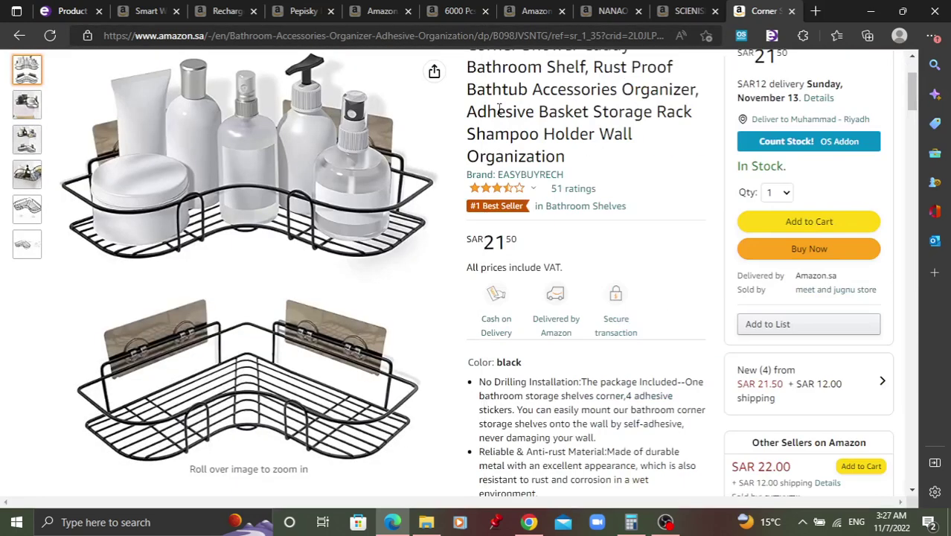
Open the EASYBUYRECH brand's product results from the Corner Shower Caddy listing.
{"action": "scroll", "coordinate": [701, 348], "scroll_direction": "down", "scroll_amount": 1}
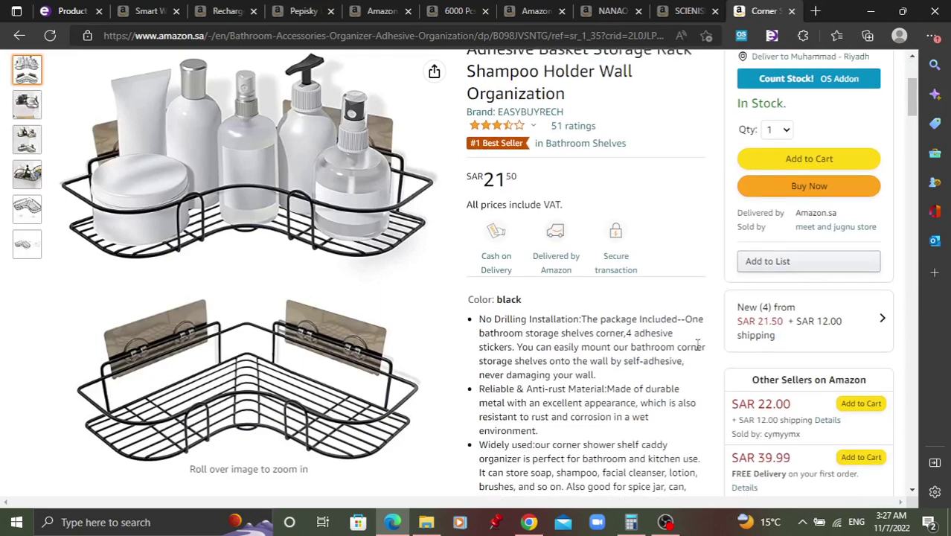
{"action": "scroll", "coordinate": [697, 344], "scroll_direction": "up", "scroll_amount": 3}
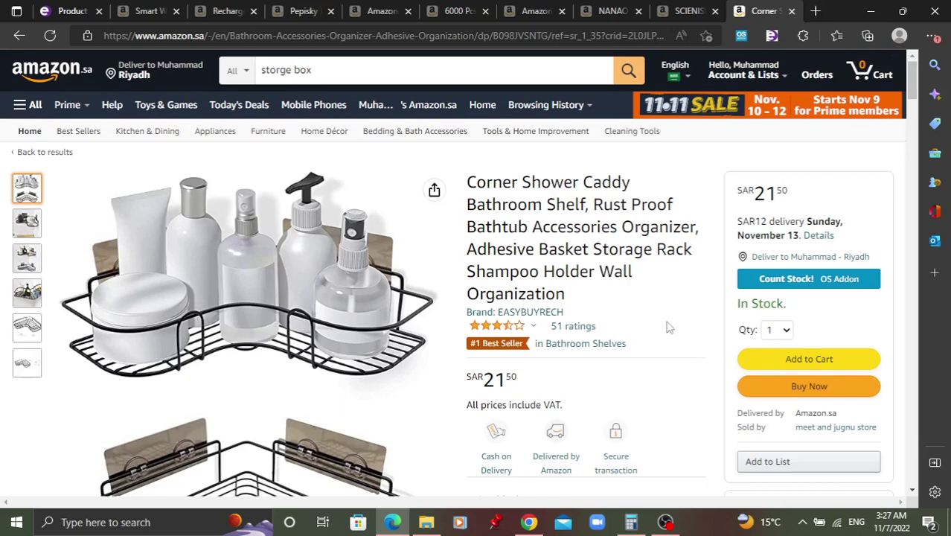
{"action": "scroll", "coordinate": [665, 325], "scroll_direction": "down", "scroll_amount": 1}
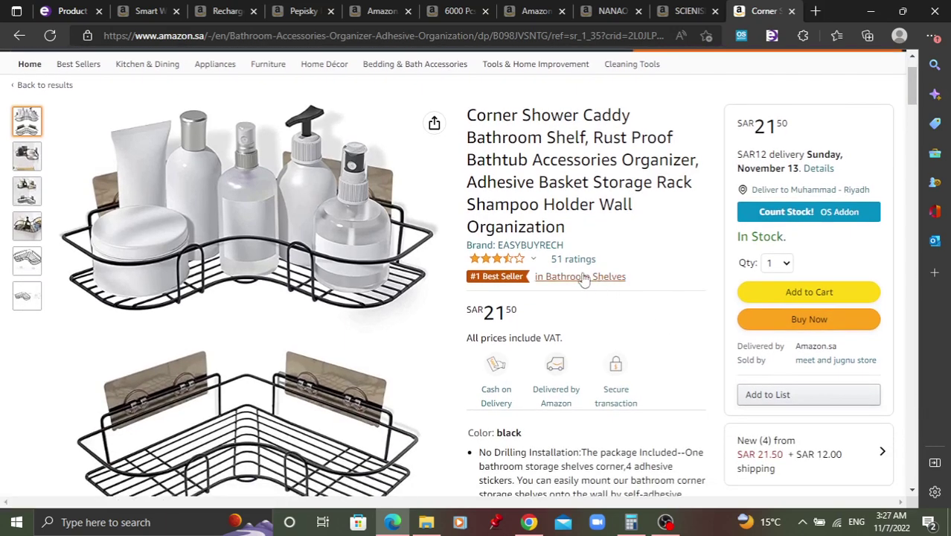
{"action": "left_click", "coordinate": [547, 252]}
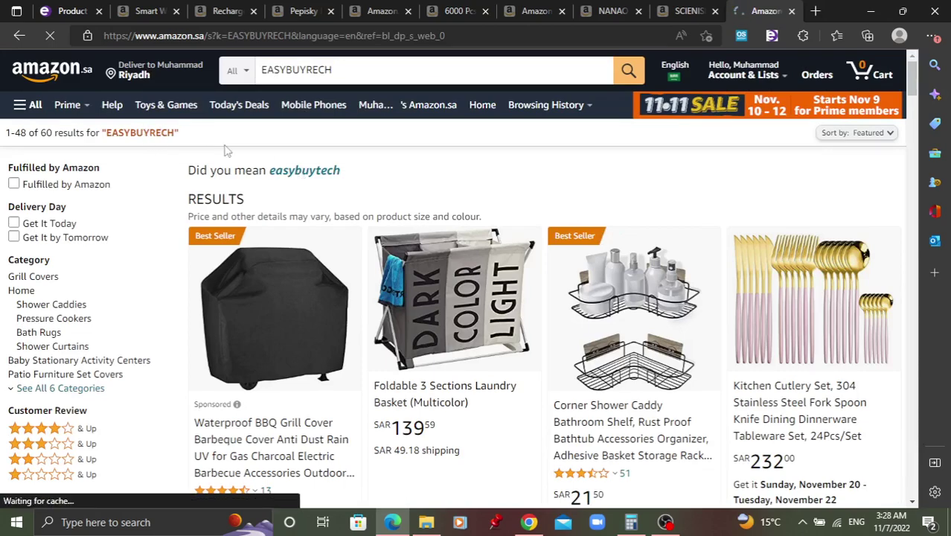
Browse the EASYBUYRECH results for other products, their prices, ratings and delivery options.
{"action": "scroll", "coordinate": [545, 182], "scroll_direction": "down", "scroll_amount": 1}
{"action": "scroll", "coordinate": [544, 182], "scroll_direction": "down", "scroll_amount": 7}
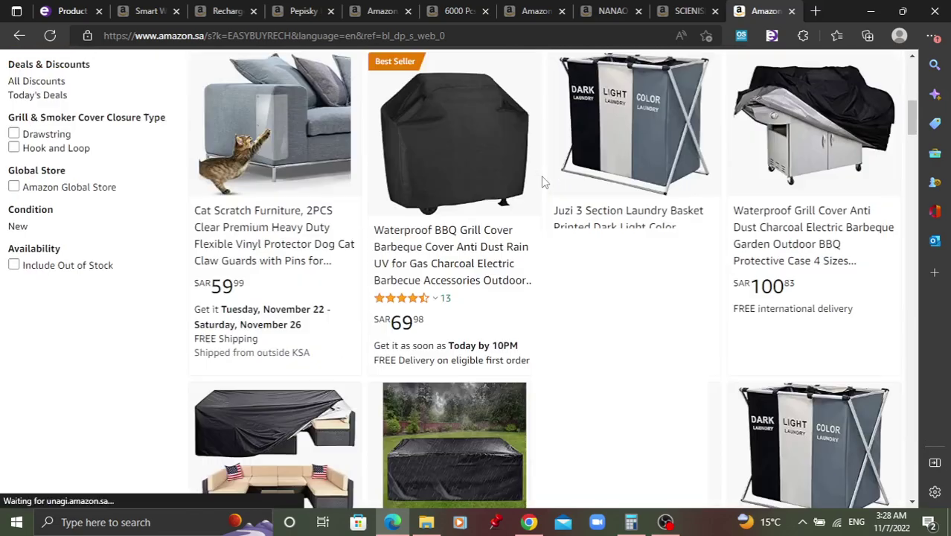
{"action": "scroll", "coordinate": [543, 182], "scroll_direction": "down", "scroll_amount": 4}
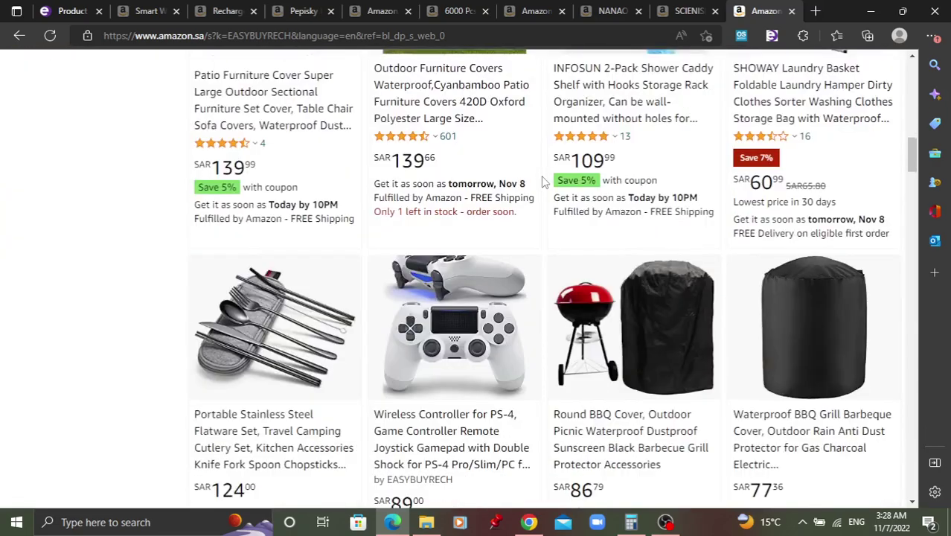
{"action": "scroll", "coordinate": [541, 175], "scroll_direction": "down", "scroll_amount": 5}
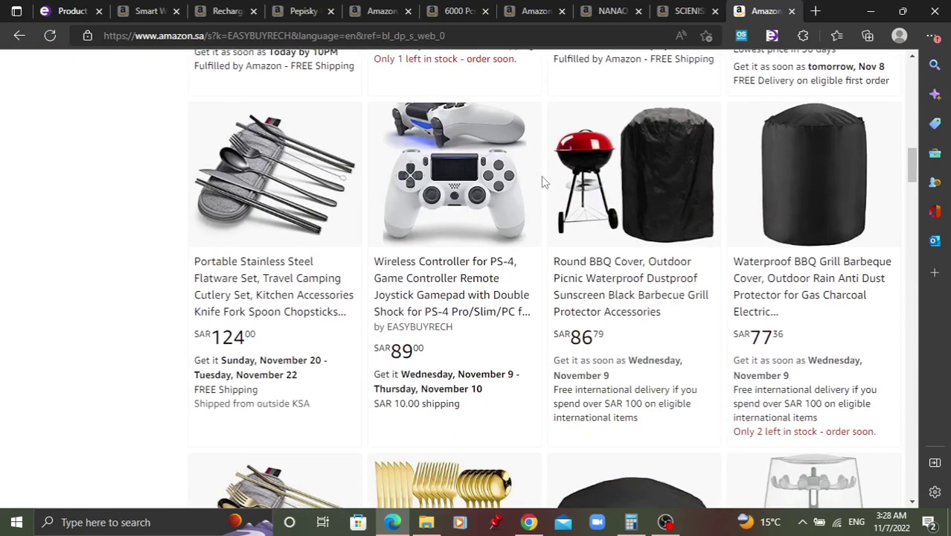
{"action": "scroll", "coordinate": [542, 180], "scroll_direction": "down", "scroll_amount": 4}
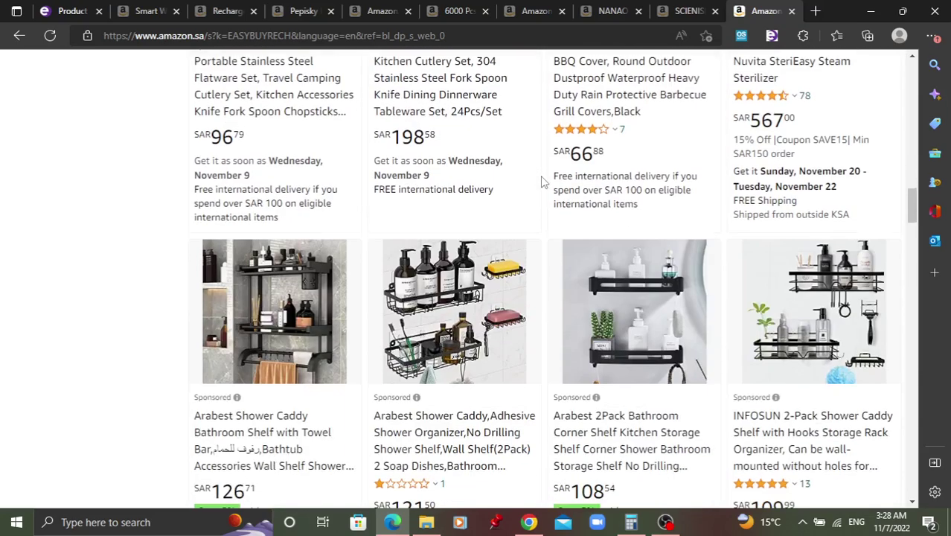
{"action": "scroll", "coordinate": [532, 194], "scroll_direction": "down", "scroll_amount": 2}
{"action": "scroll", "coordinate": [531, 192], "scroll_direction": "down", "scroll_amount": 5}
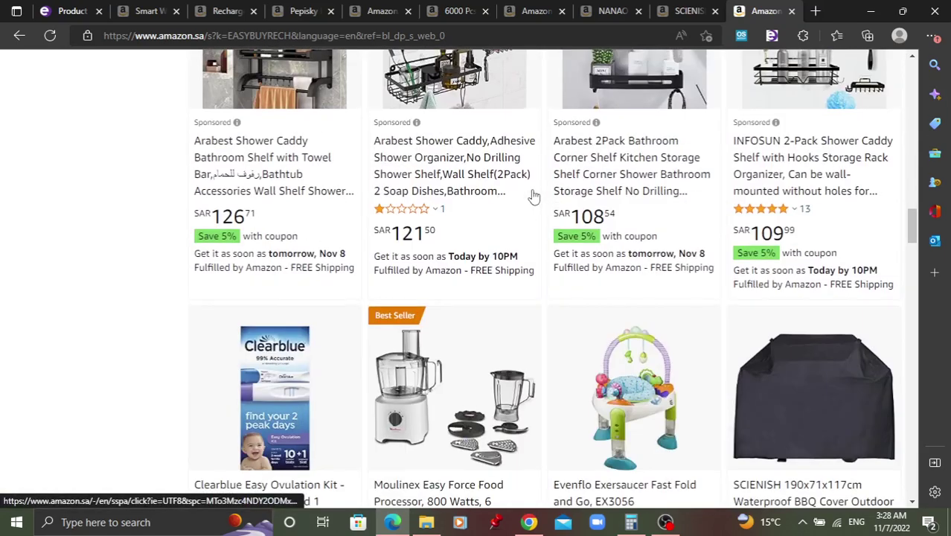
{"action": "scroll", "coordinate": [533, 195], "scroll_direction": "up", "scroll_amount": 5}
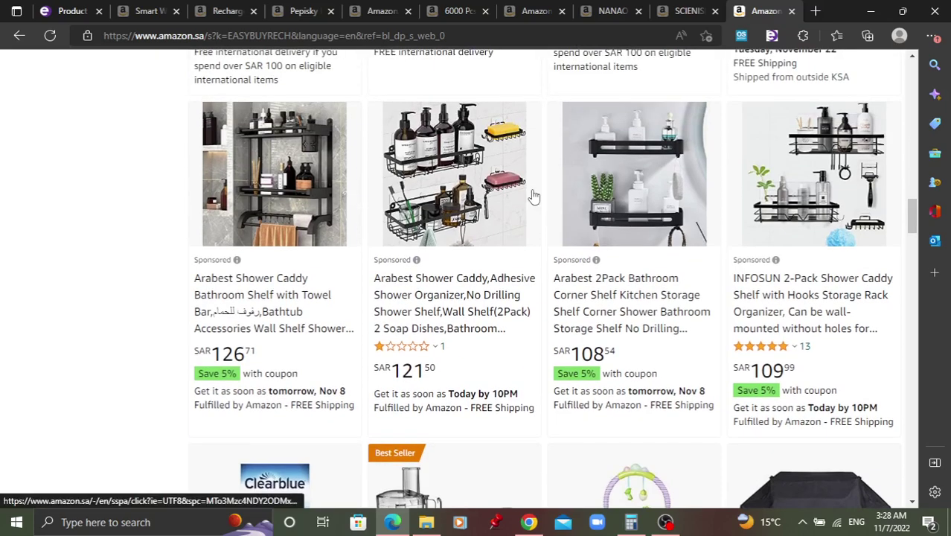
Look through the remaining EASYBUYRECH results, such as laundry baskets, cutlery sets and kitchen items, comparing prices and ratings.
{"action": "scroll", "coordinate": [532, 196], "scroll_direction": "down", "scroll_amount": 10}
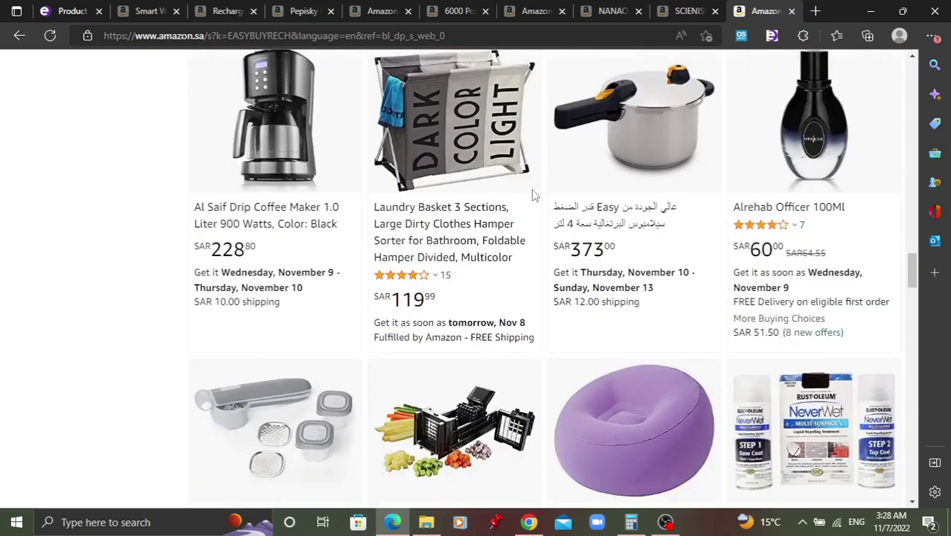
{"action": "scroll", "coordinate": [533, 195], "scroll_direction": "down", "scroll_amount": 6}
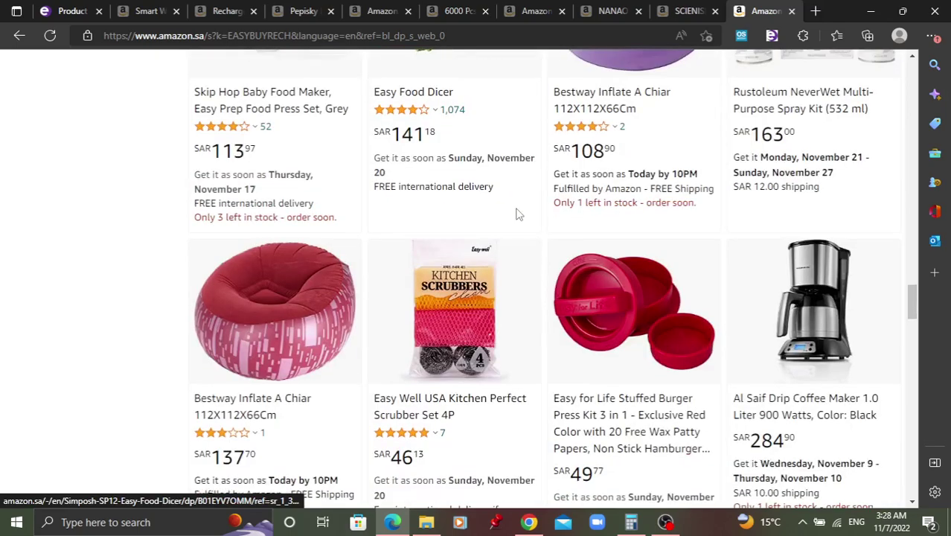
{"action": "scroll", "coordinate": [521, 216], "scroll_direction": "up", "scroll_amount": 15}
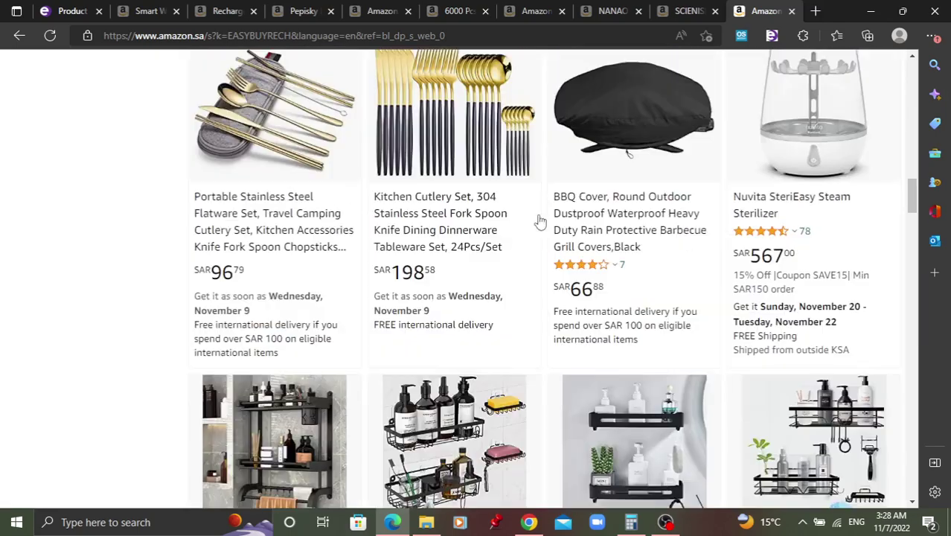
{"action": "scroll", "coordinate": [540, 222], "scroll_direction": "up", "scroll_amount": 20}
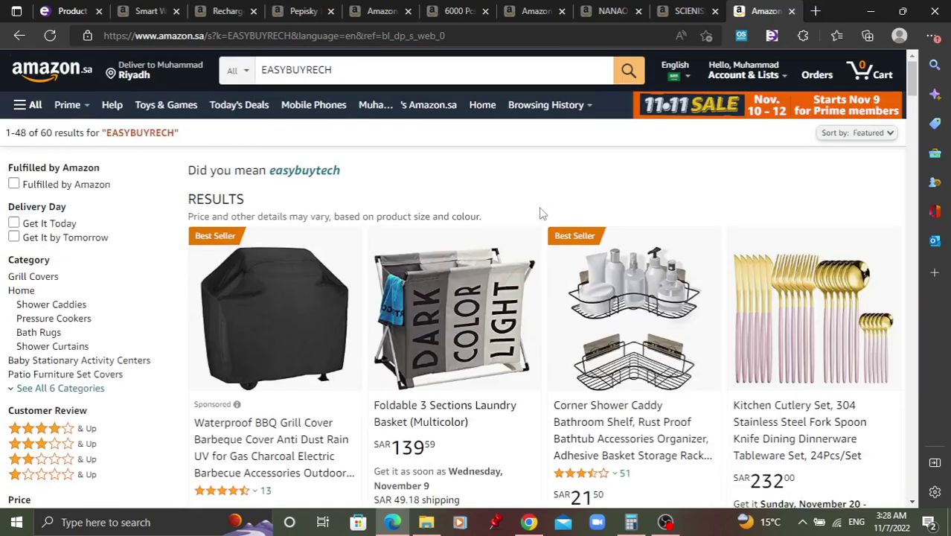
Return to the Corner Shower Caddy listing and review its features, technical details and Best Sellers Rank.
{"action": "left_click", "coordinate": [20, 39]}
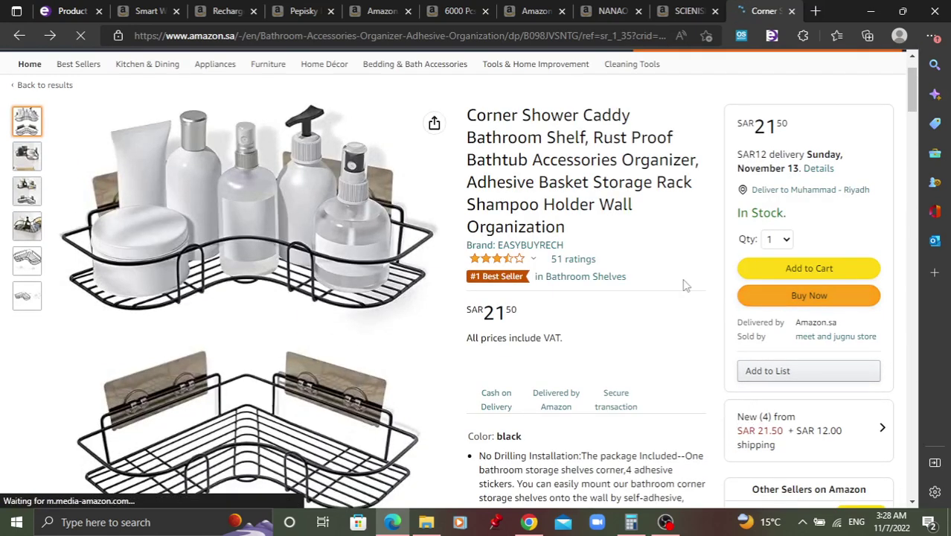
{"action": "scroll", "coordinate": [686, 290], "scroll_direction": "down", "scroll_amount": 8}
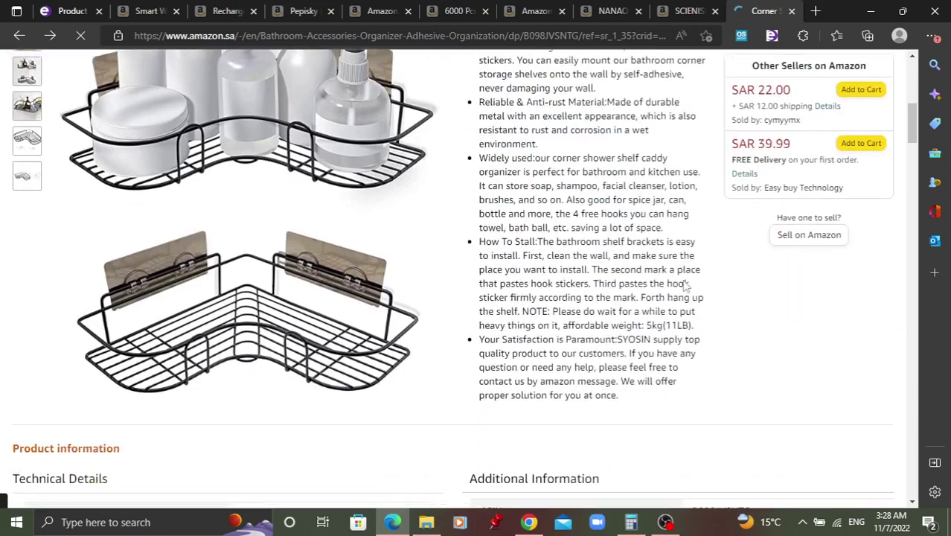
{"action": "scroll", "coordinate": [692, 303], "scroll_direction": "down", "scroll_amount": 1}
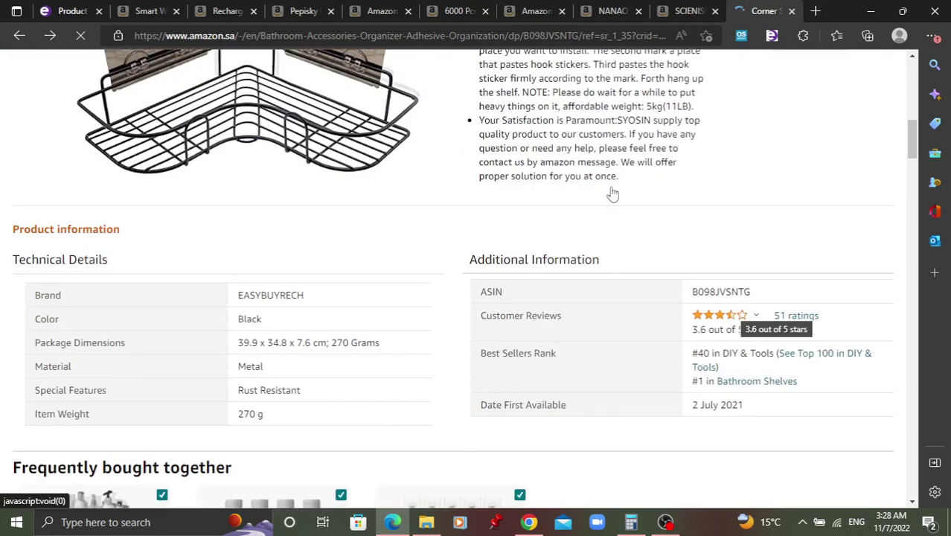
Check Egrow's Product Tracker briefly, and return to the Corner Shower Caddy listing's description and other sellers.
{"action": "left_click", "coordinate": [72, 10]}
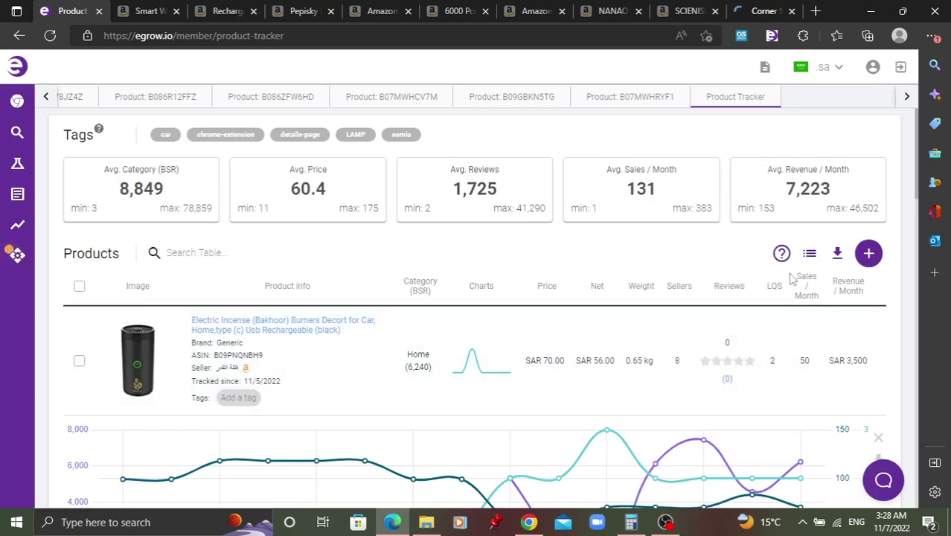
{"action": "left_click", "coordinate": [760, 13]}
{"action": "scroll", "coordinate": [476, 279], "scroll_direction": "up", "scroll_amount": 2}
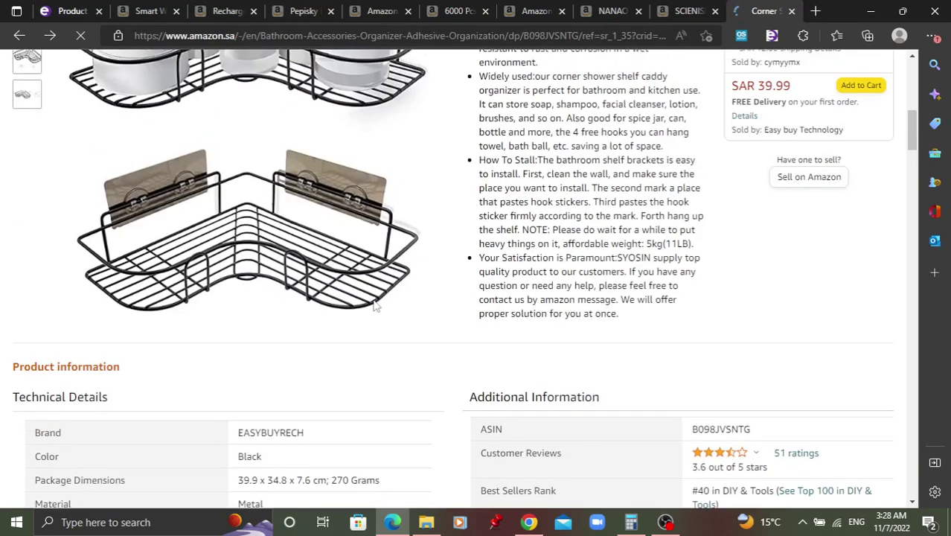
{"action": "scroll", "coordinate": [375, 305], "scroll_direction": "up", "scroll_amount": 2}
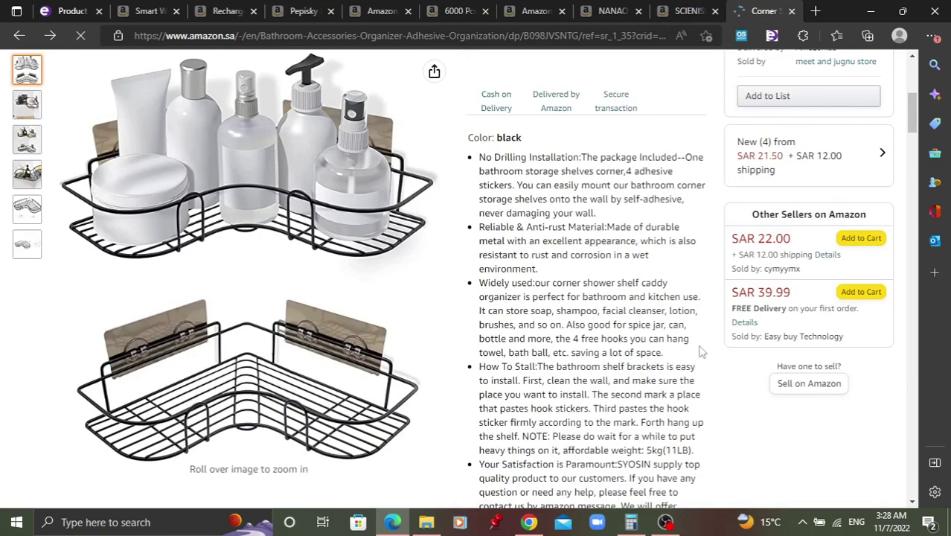
Highlight the Corner Shower Caddy's Date First Available in its product information, and recheck the listing's price and seller.
{"action": "scroll", "coordinate": [703, 361], "scroll_direction": "down", "scroll_amount": 8}
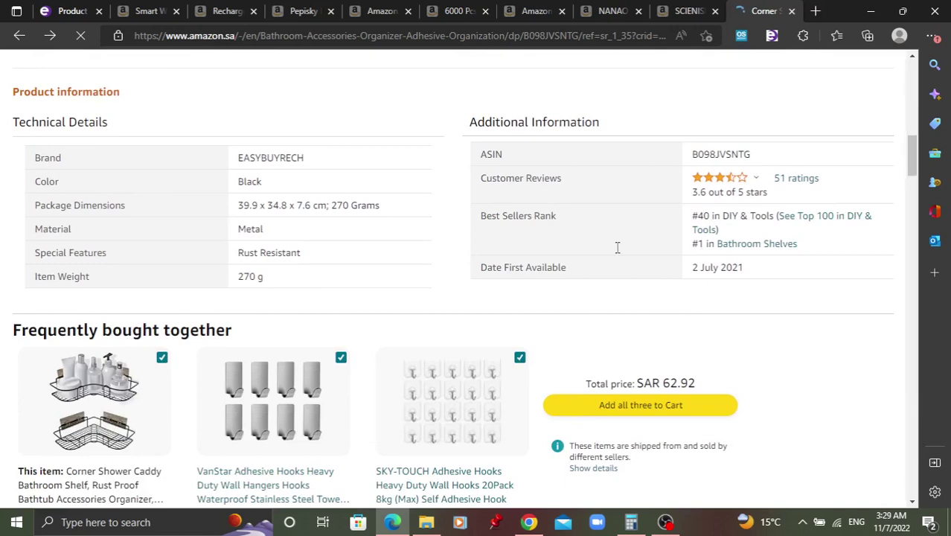
{"action": "scroll", "coordinate": [612, 248], "scroll_direction": "up", "scroll_amount": 4}
{"action": "scroll", "coordinate": [673, 295], "scroll_direction": "down", "scroll_amount": 4}
{"action": "left_click_drag", "start_coordinate": [741, 269], "coordinate": [659, 281]}
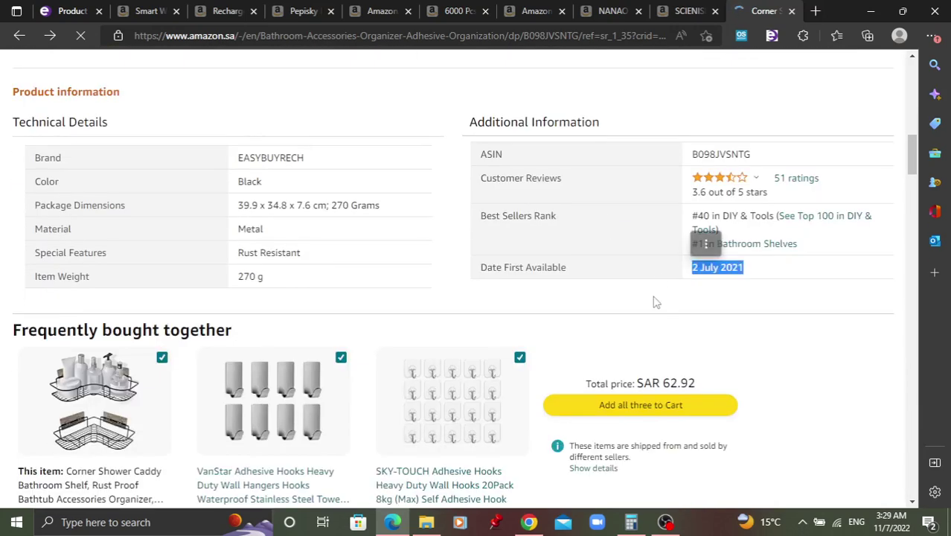
{"action": "scroll", "coordinate": [633, 291], "scroll_direction": "up", "scroll_amount": 5}
{"action": "scroll", "coordinate": [634, 293], "scroll_direction": "up", "scroll_amount": 5}
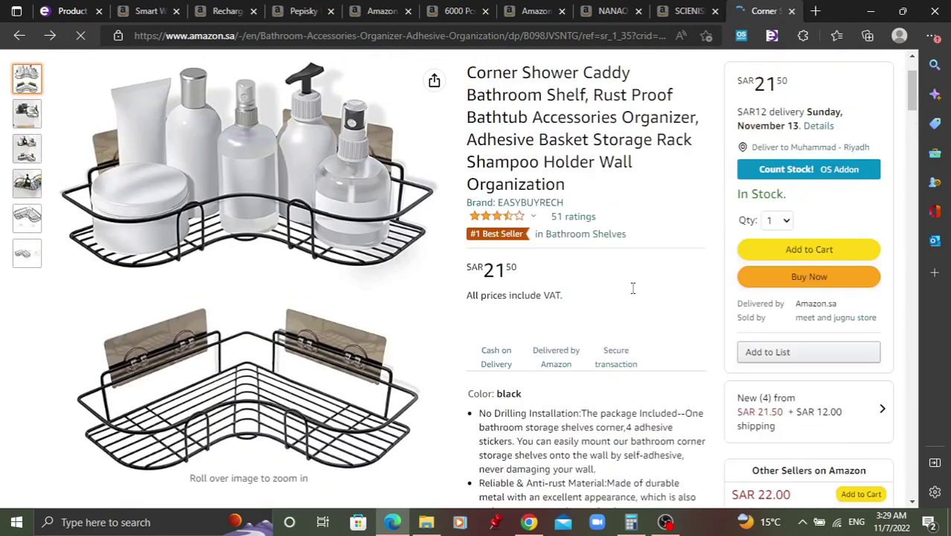